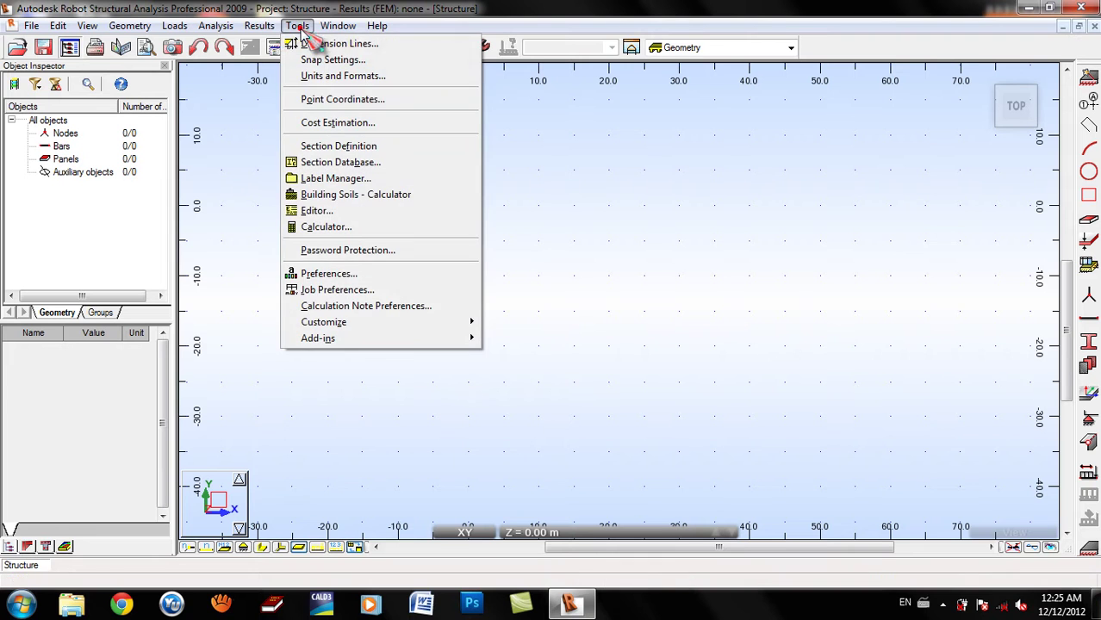
# - Set the default units to metric in the job preferences
pyautogui.click(343, 289)
pyautogui.click(376, 216)
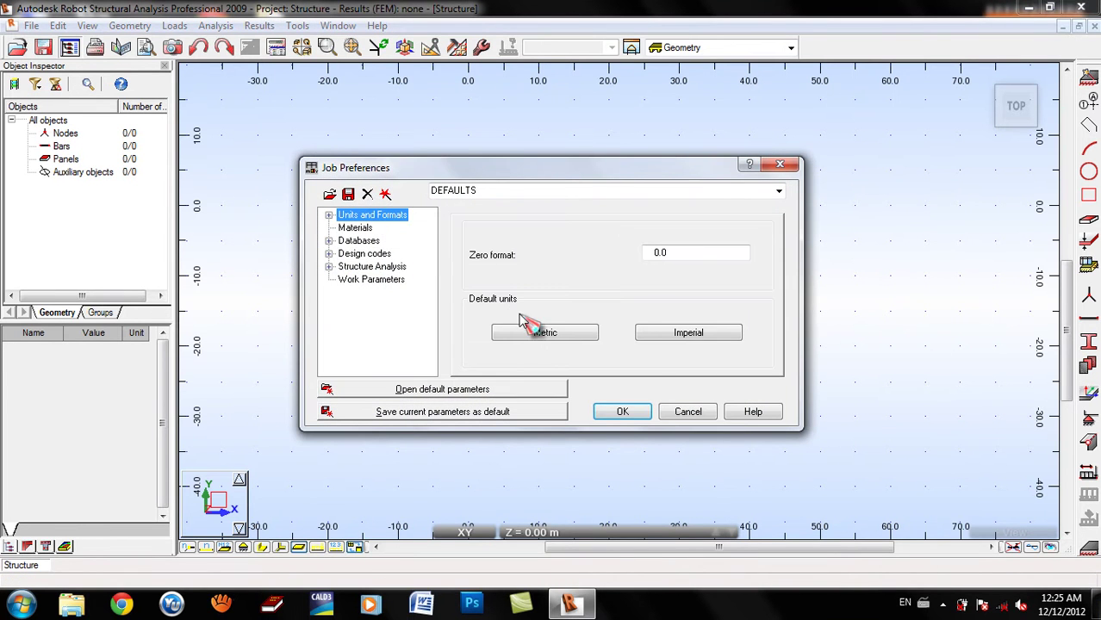
pyautogui.click(551, 336)
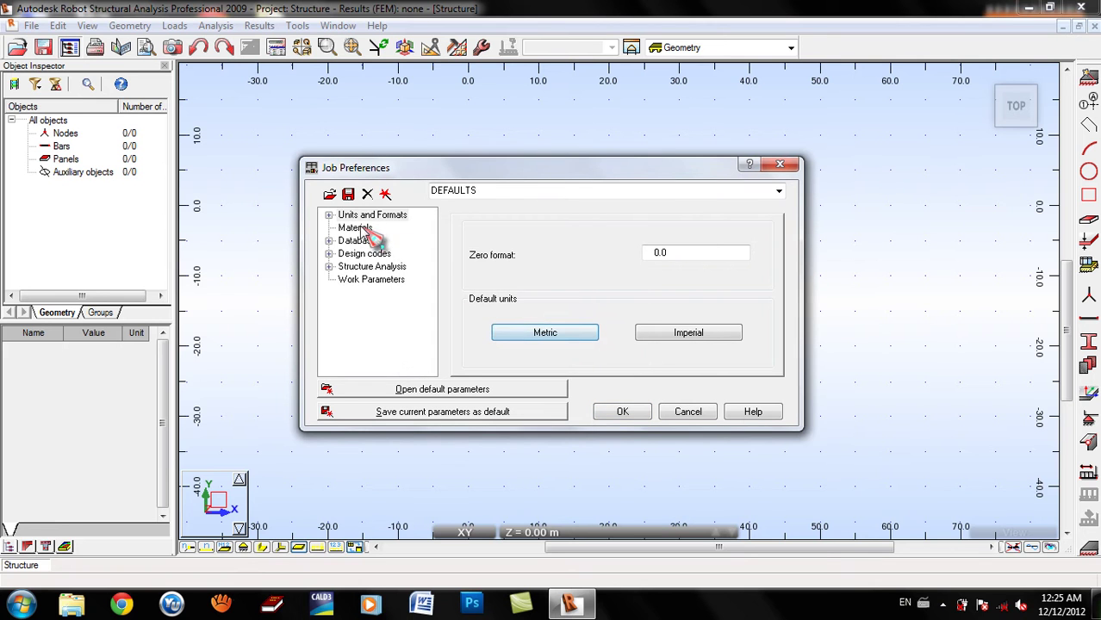
# - Choose BAEL 99 as the reinforcing bars database in the job preferences, checking the databases available to add
pyautogui.click(329, 241)
pyautogui.click(383, 332)
pyautogui.click(496, 304)
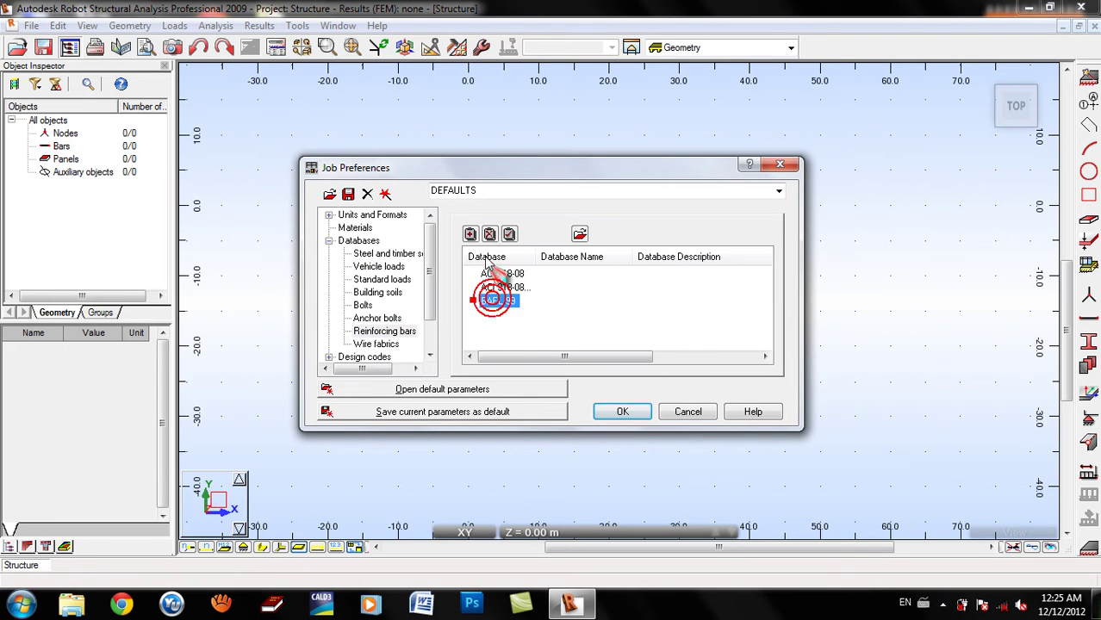
pyautogui.click(470, 234)
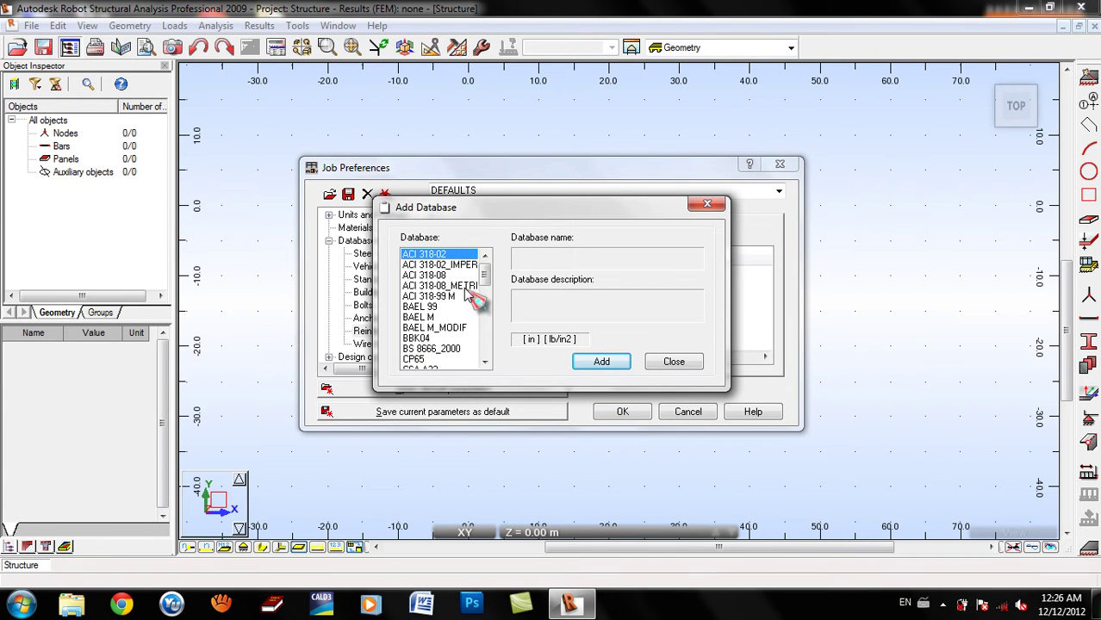
pyautogui.click(421, 307)
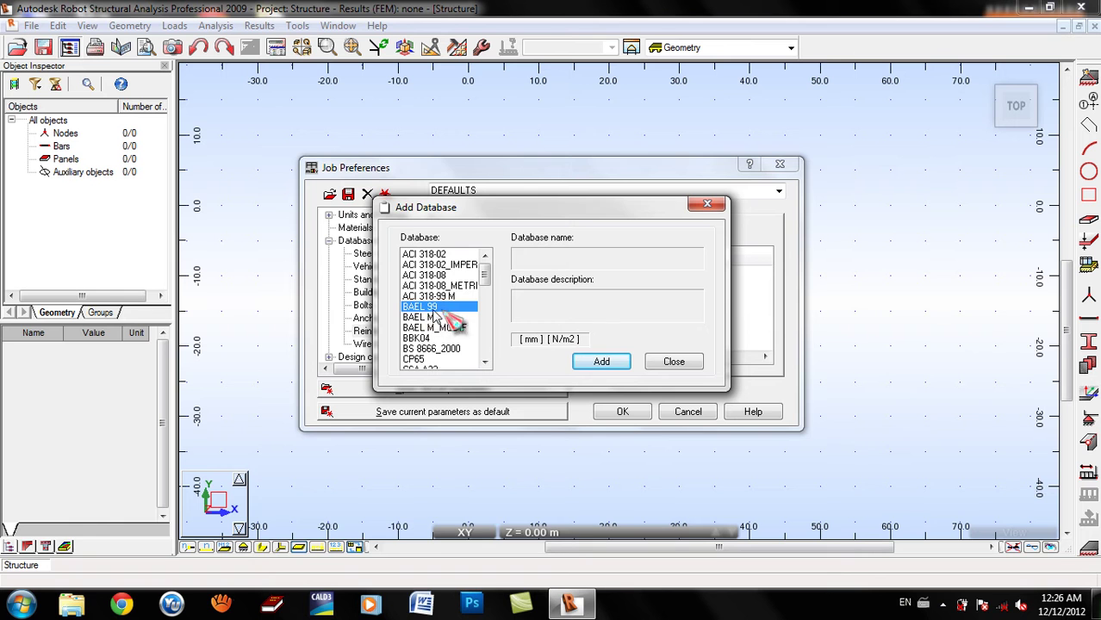
pyautogui.click(675, 362)
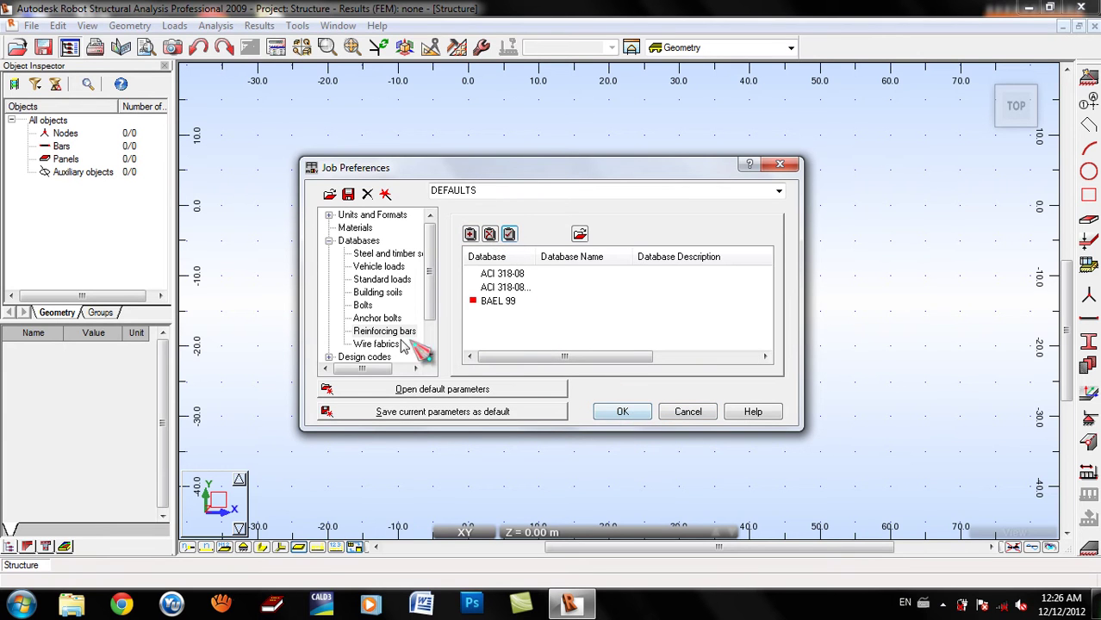
# - Set the design code for RC structures to ACI 318-08 metric and accept the job preferences
pyautogui.scroll(-1, 421, 357)
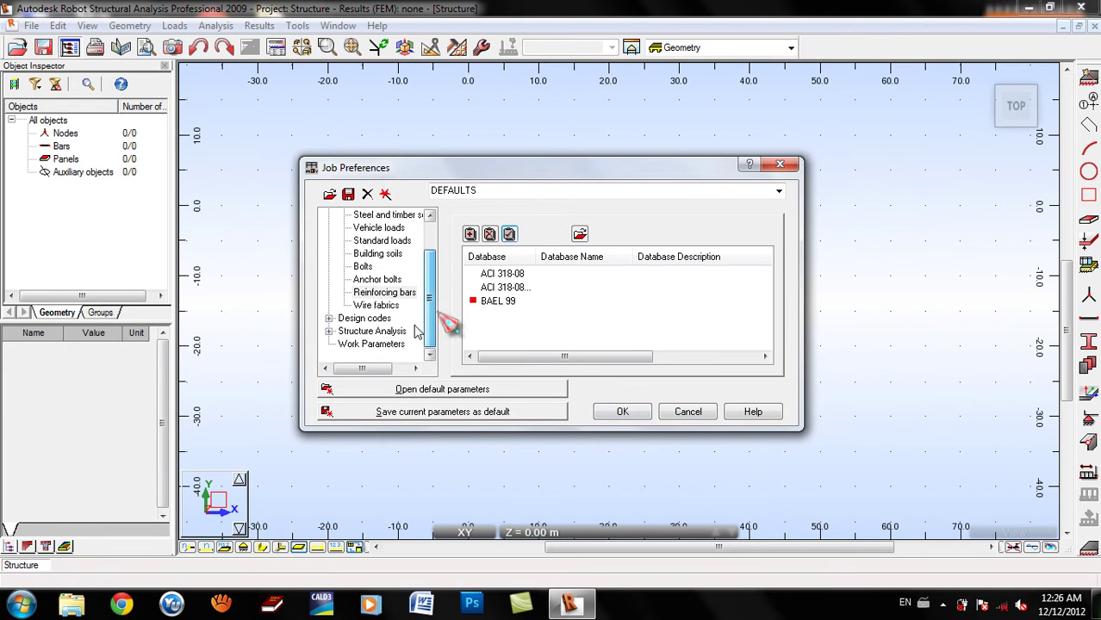
pyautogui.click(358, 333)
pyautogui.click(353, 319)
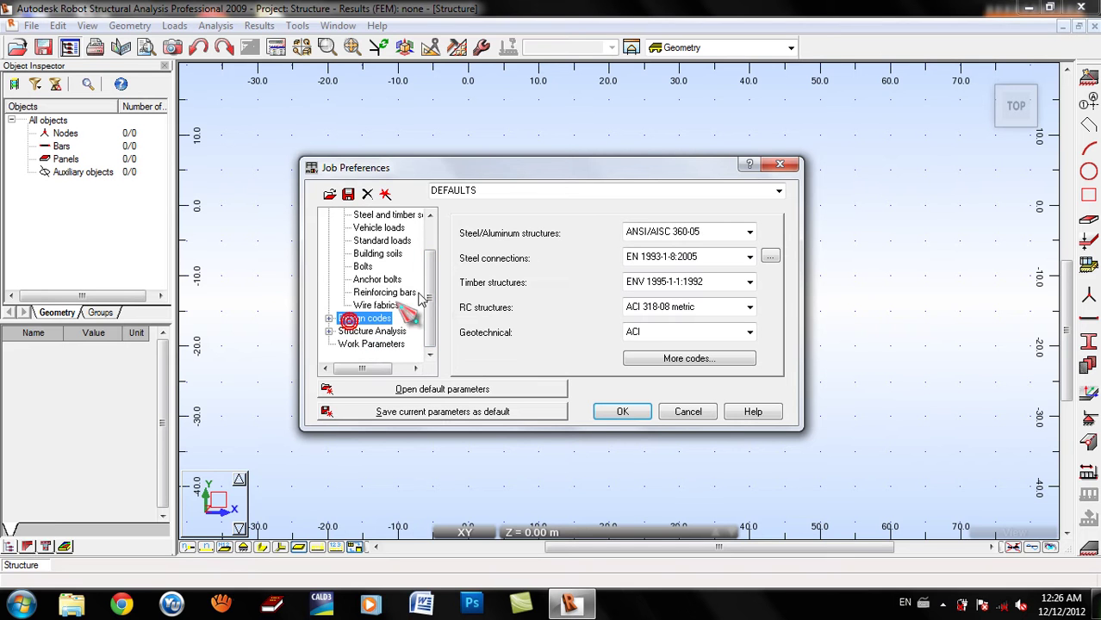
pyautogui.click(750, 308)
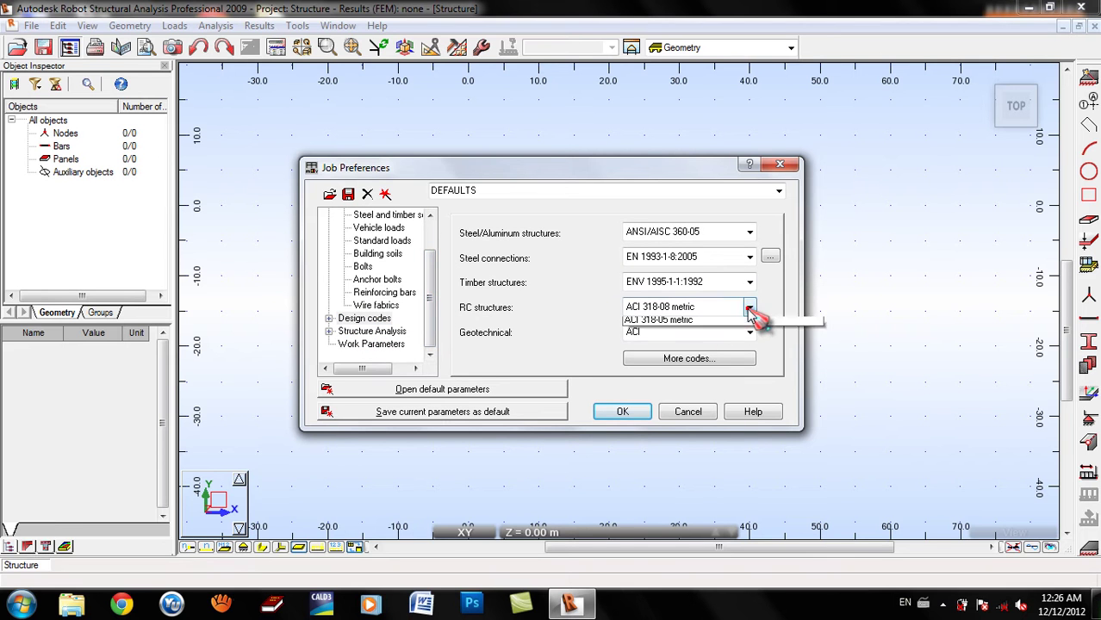
pyautogui.click(673, 338)
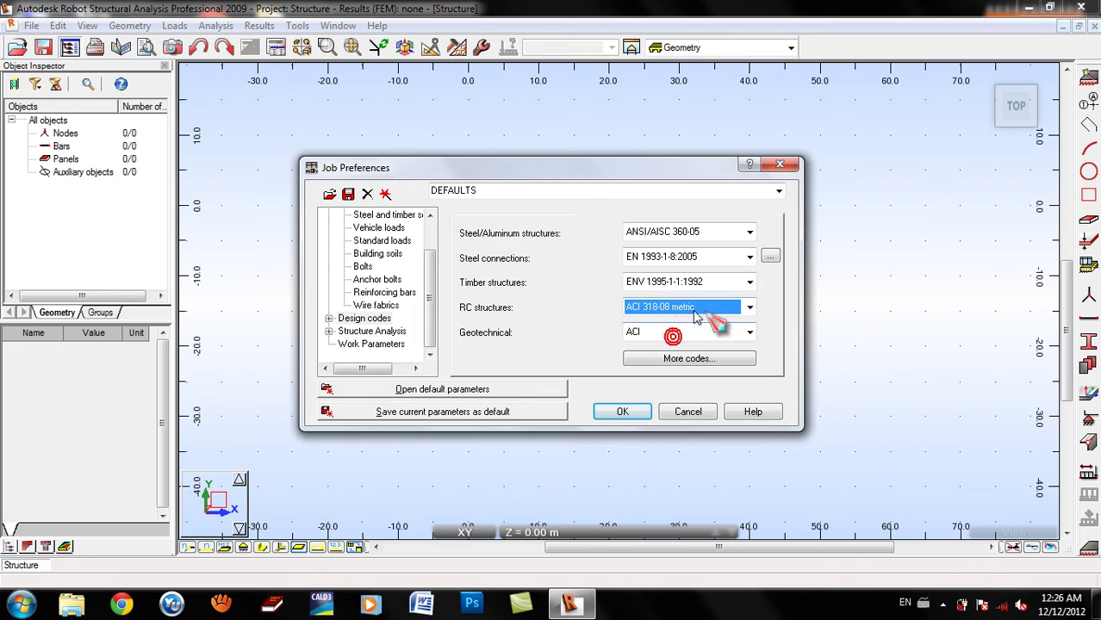
pyautogui.click(624, 415)
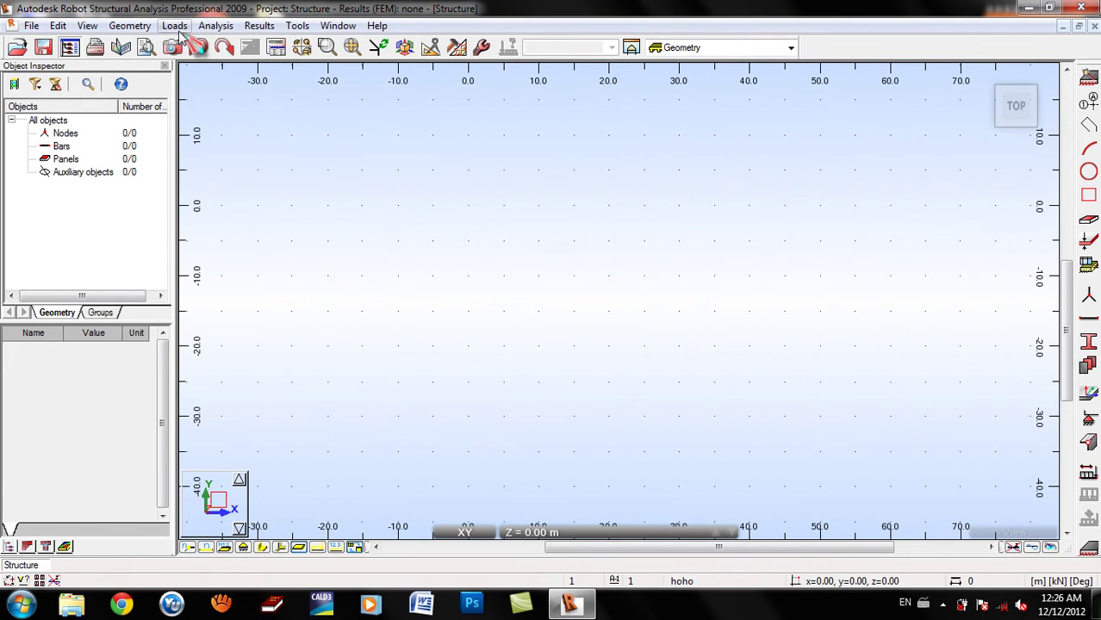
# - Define Cartesian structural axes in X from position 0 with 6 repetitions at 1 m spacing
pyautogui.click(129, 26)
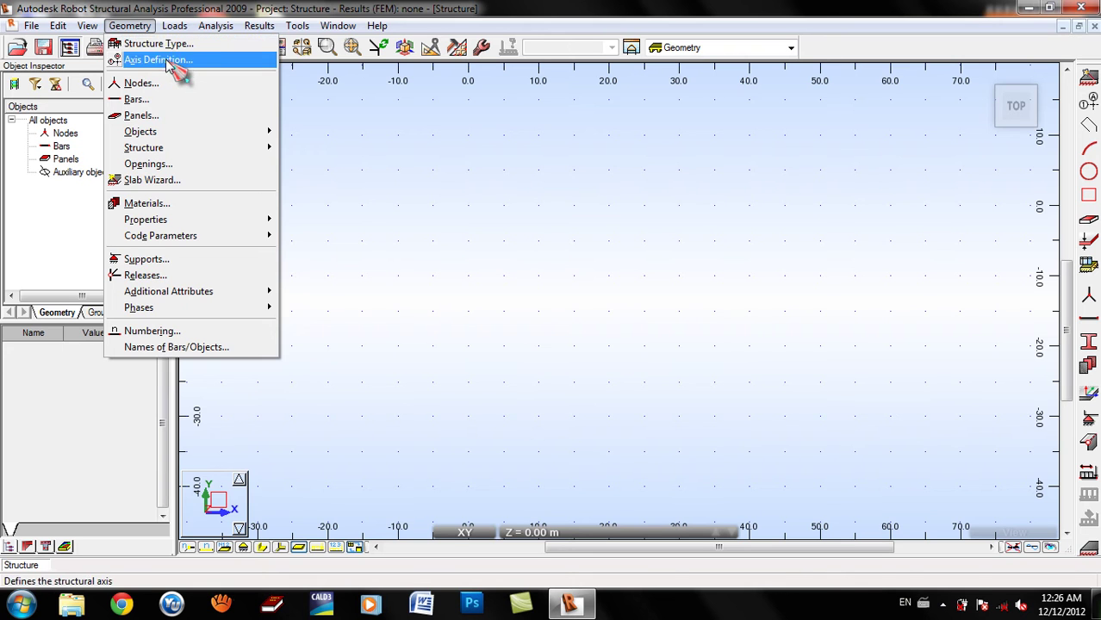
pyautogui.click(176, 60)
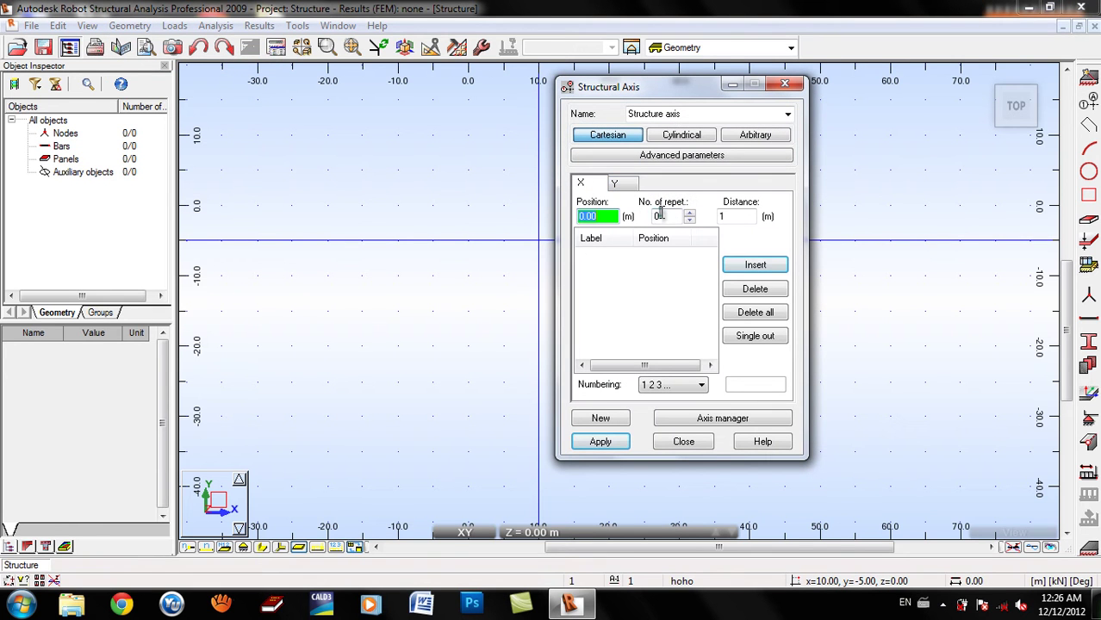
pyautogui.click(657, 216)
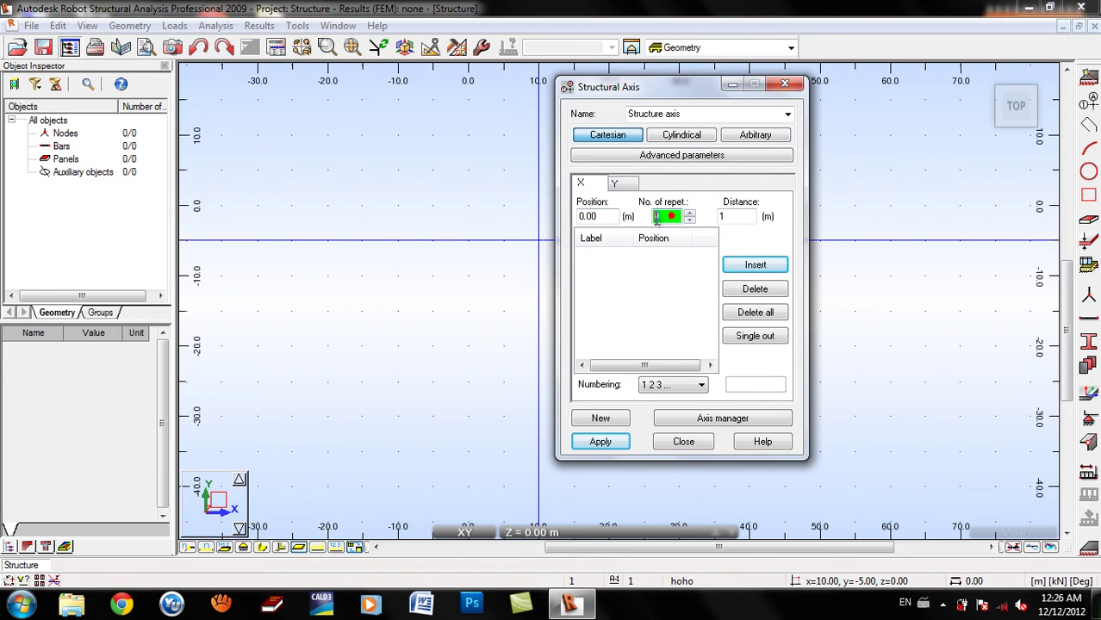
pyautogui.click(756, 264)
# - Add Y axes from position 0 with 4 repetitions at 1 m spacing and apply the structural axes
pyautogui.click(625, 184)
pyautogui.click(673, 213)
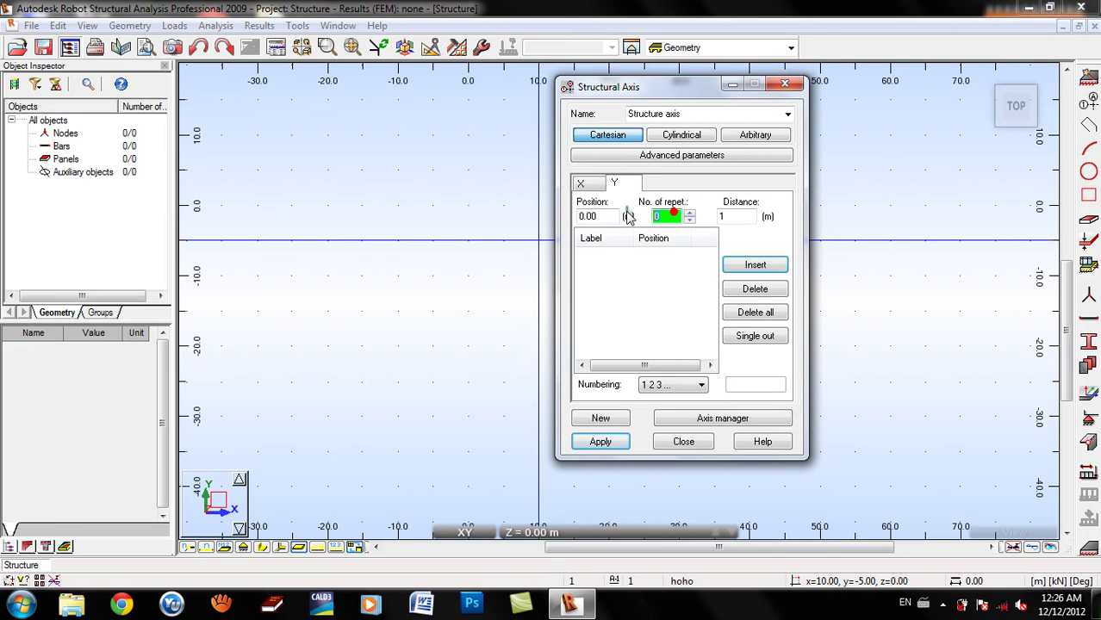
pyautogui.write('4')
pyautogui.click(767, 264)
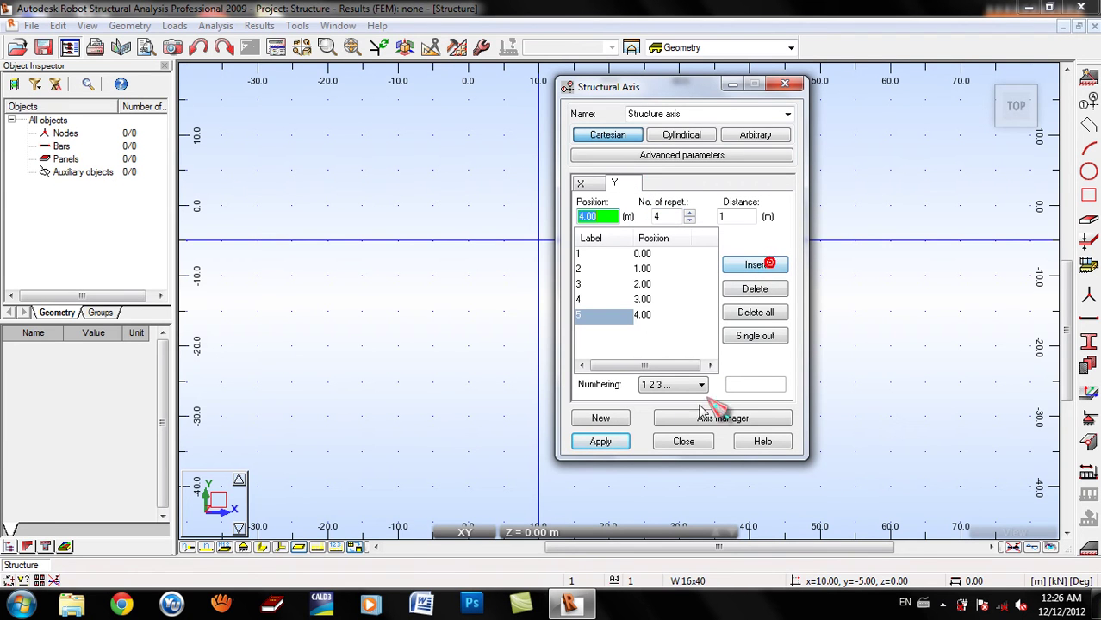
pyautogui.click(600, 441)
pyautogui.click(680, 441)
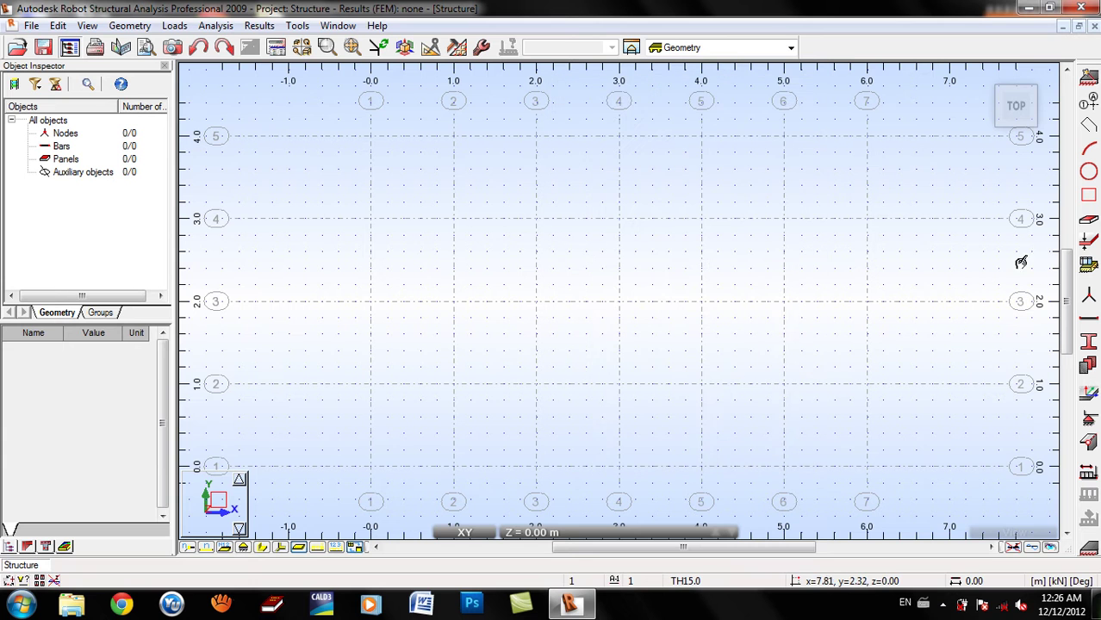
# - Draw a 6 by 4 m rectangular panel by three points covering the whole axis grid, from X 0 to 6 and Y 0 to 4
pyautogui.click(1088, 196)
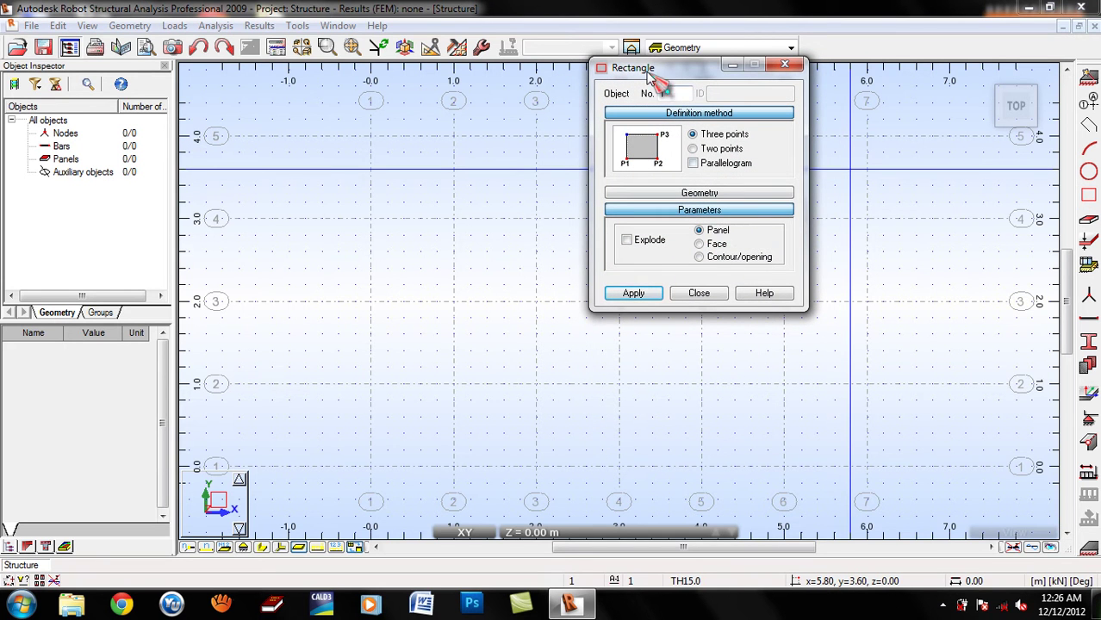
pyautogui.moveTo(652, 76); pyautogui.dragTo(1010, 217)
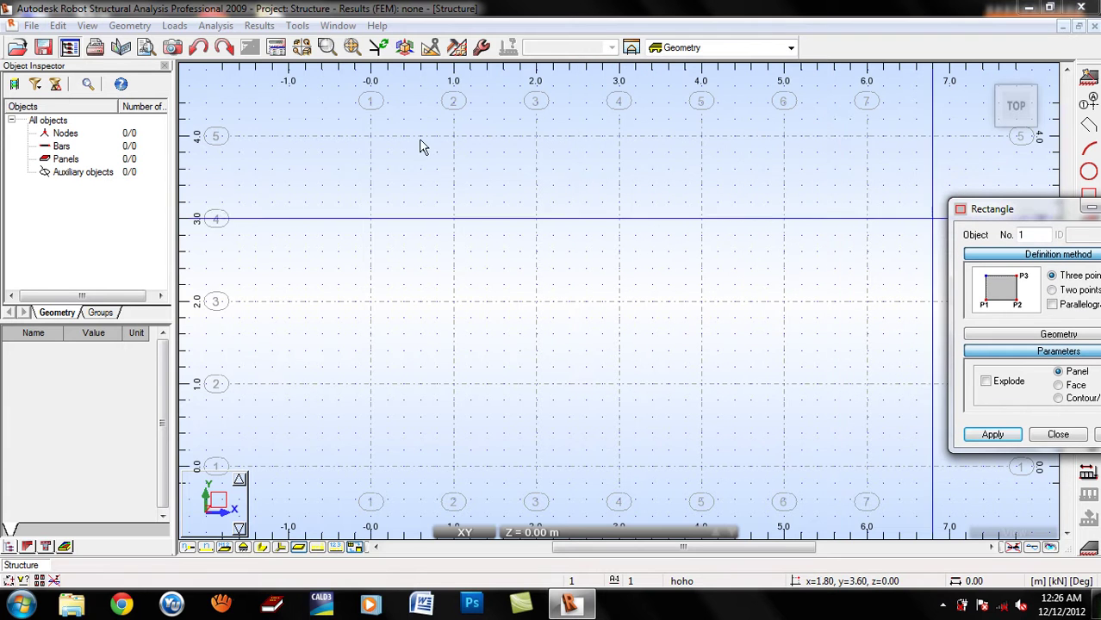
pyautogui.click(370, 138)
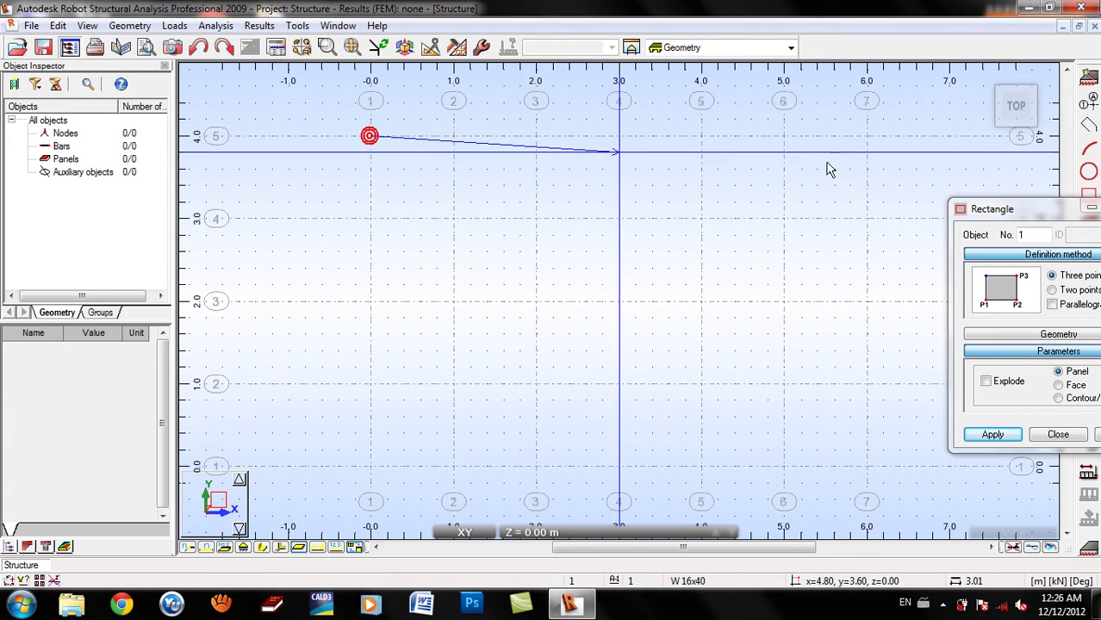
pyautogui.click(867, 137)
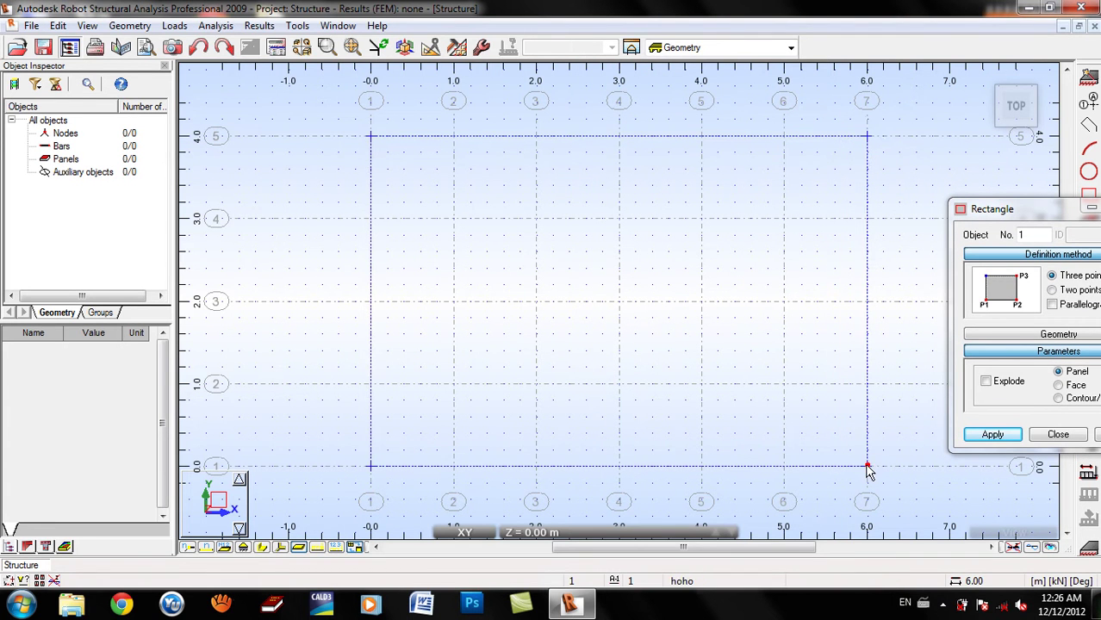
pyautogui.click(867, 466)
pyautogui.click(1058, 434)
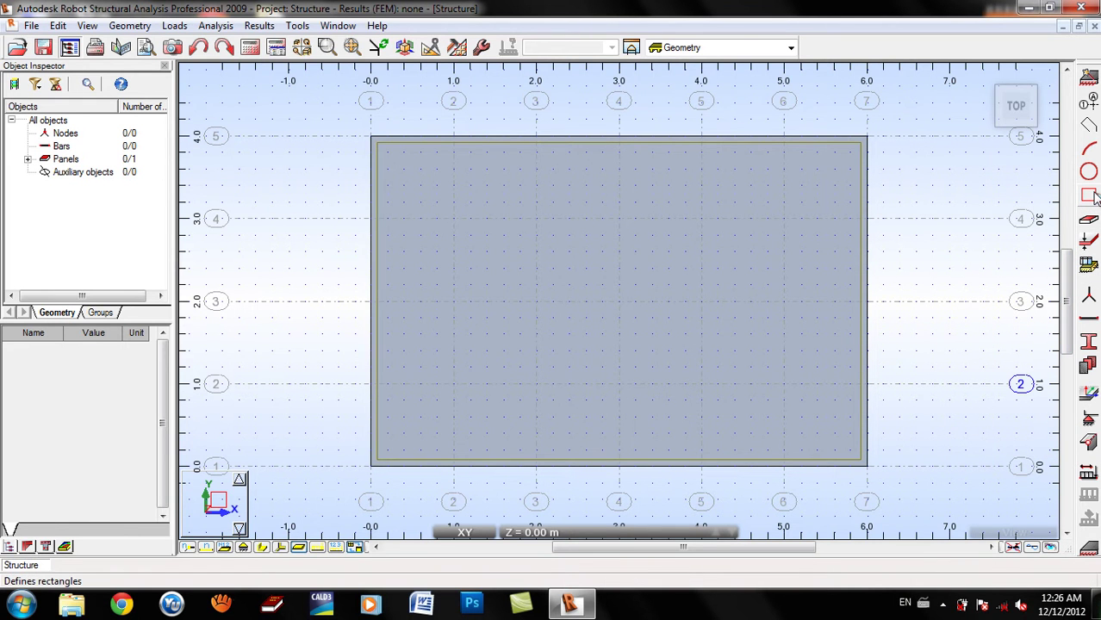
# - Start a new panel reinforcement type named NEW ONE using C20/25 concrete instead of the structure model's material, and choose its steel grade
pyautogui.click(1092, 224)
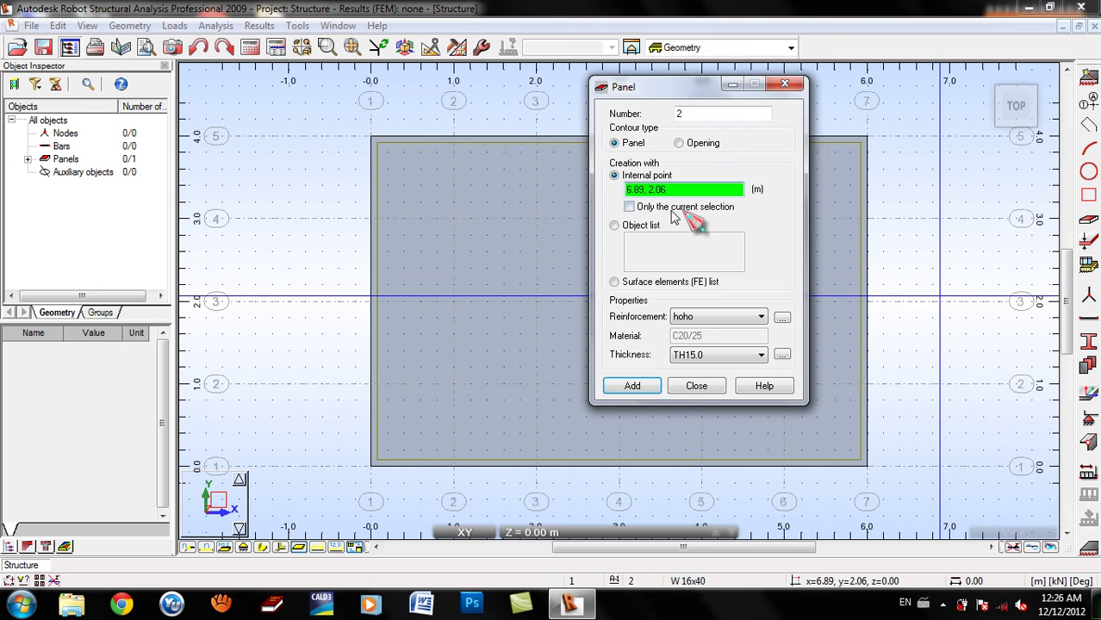
pyautogui.click(781, 318)
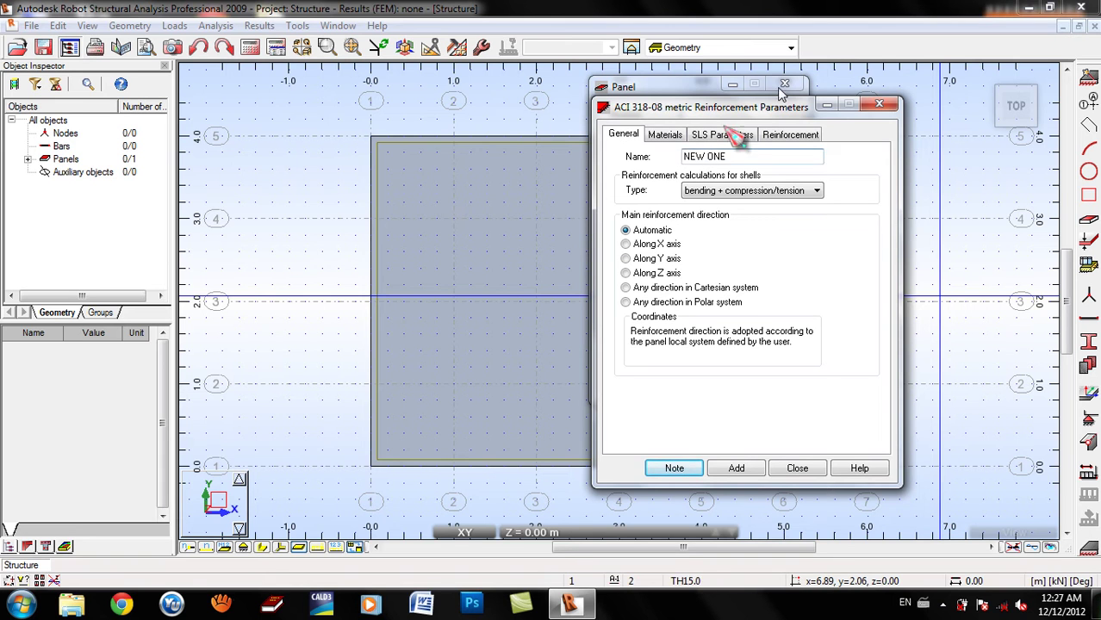
pyautogui.click(668, 135)
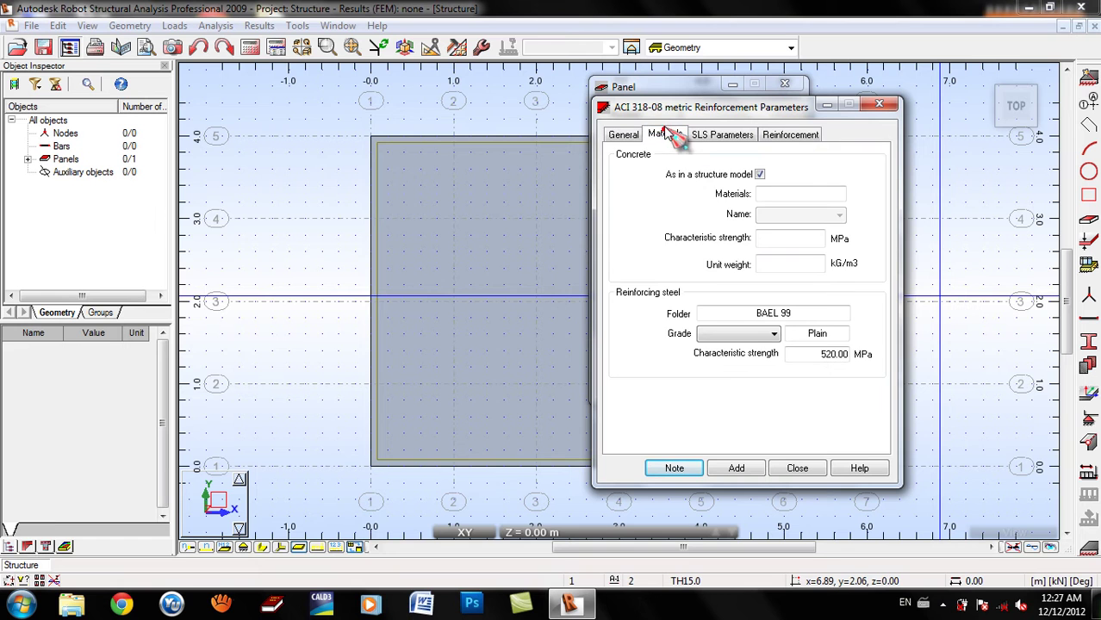
pyautogui.click(759, 174)
pyautogui.click(832, 217)
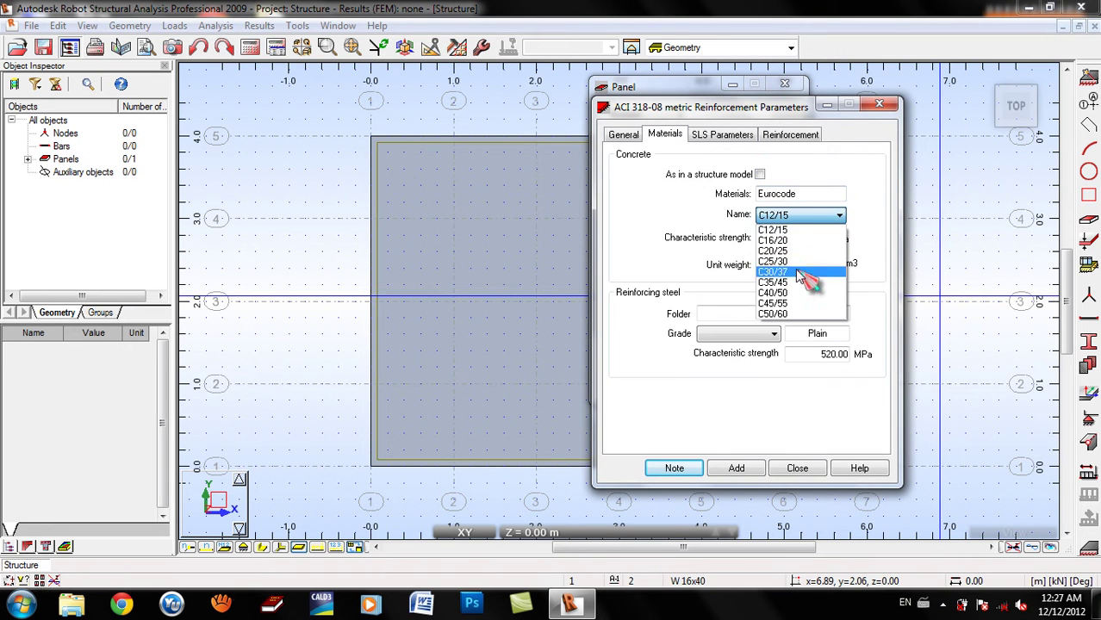
pyautogui.click(785, 252)
pyautogui.click(773, 334)
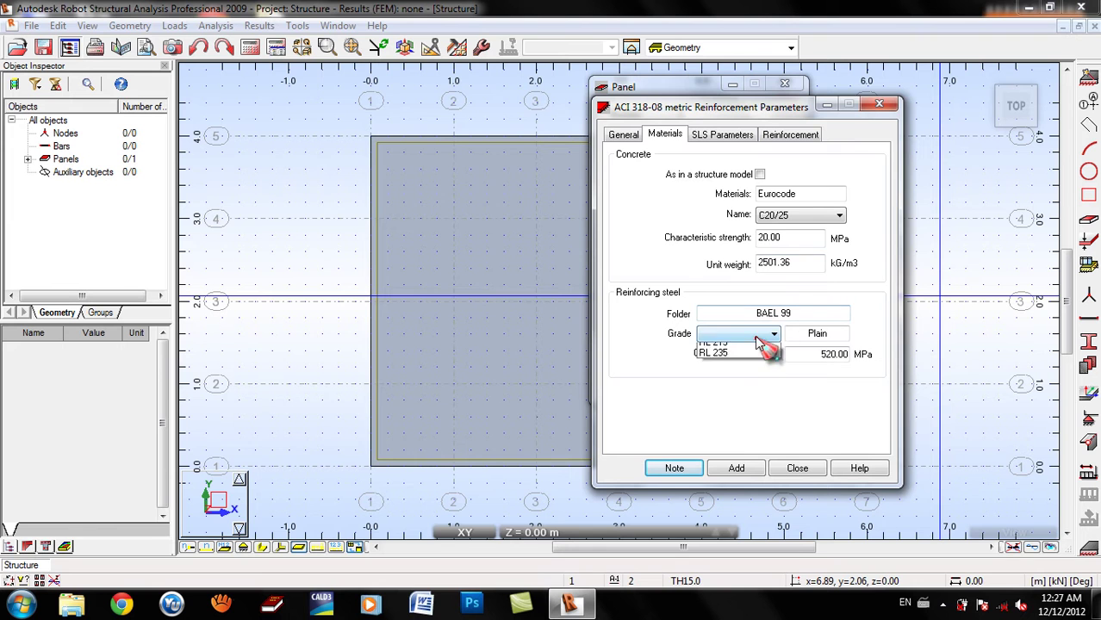
pyautogui.click(726, 381)
# - Turn on reinforcement correction, enter separate c1' and c2' covers with c2' at 2 cm, and add the NEW ONE reinforcement type
pyautogui.click(720, 134)
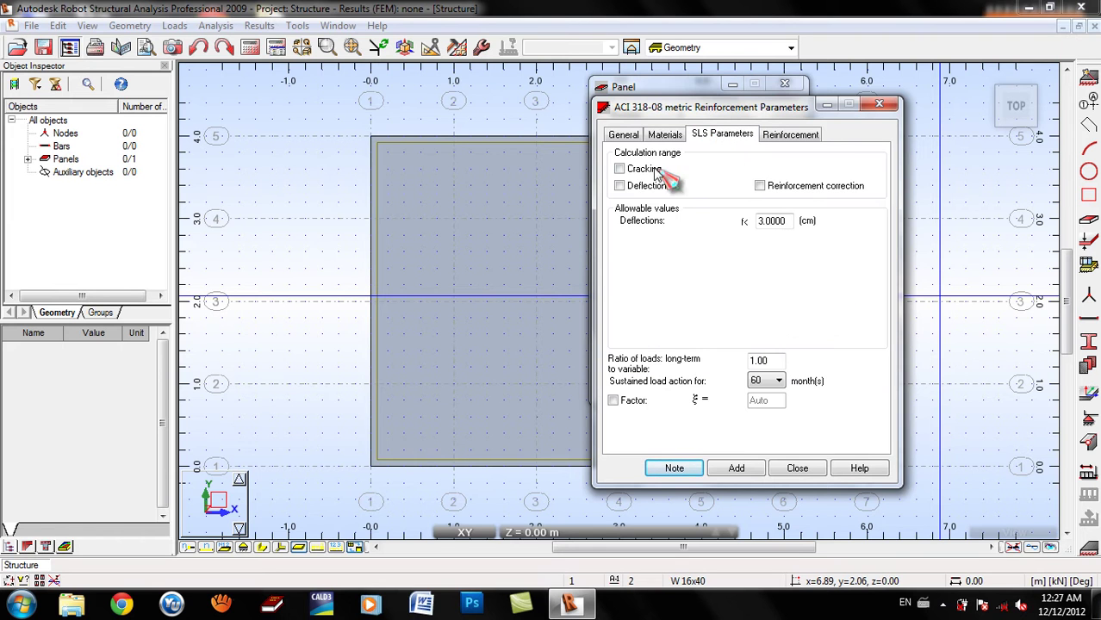
pyautogui.click(760, 187)
pyautogui.click(790, 134)
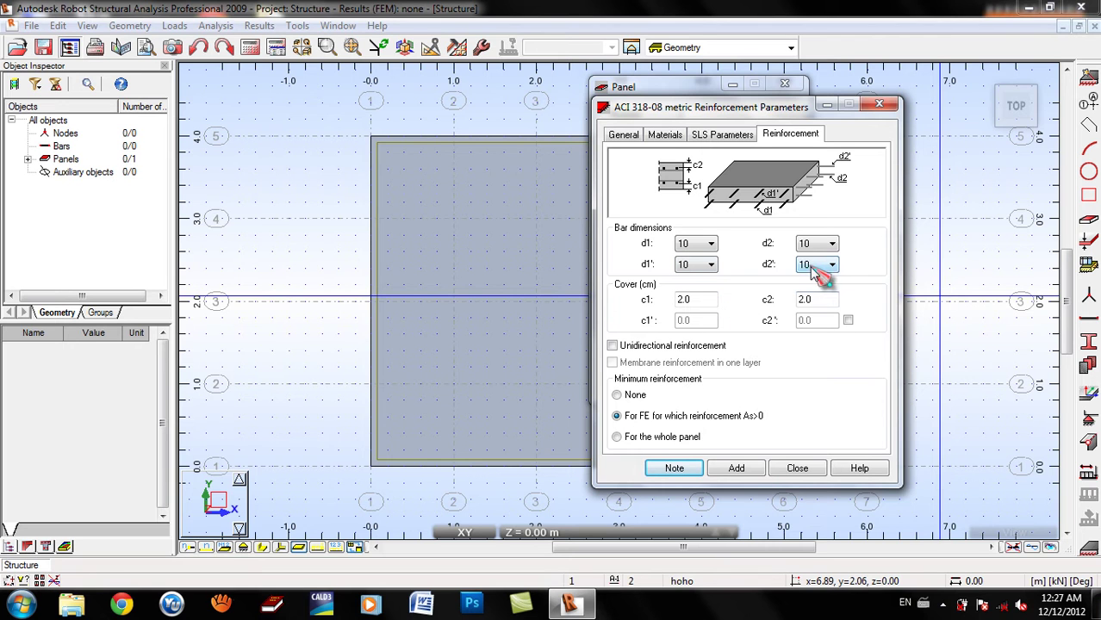
pyautogui.click(847, 319)
pyautogui.write('2')
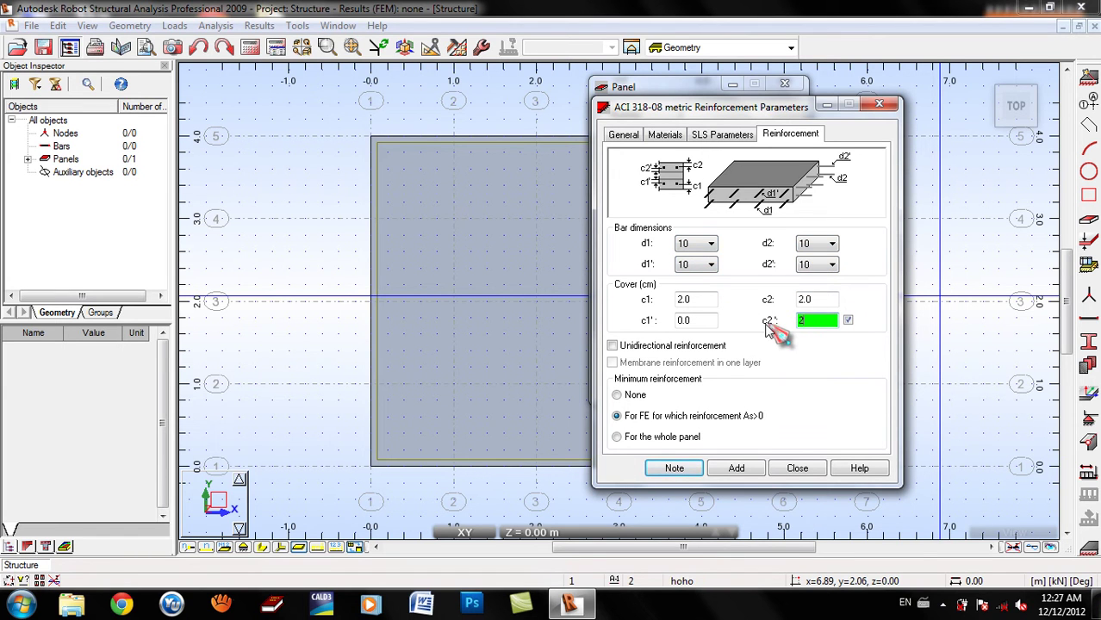
pyautogui.click(697, 321)
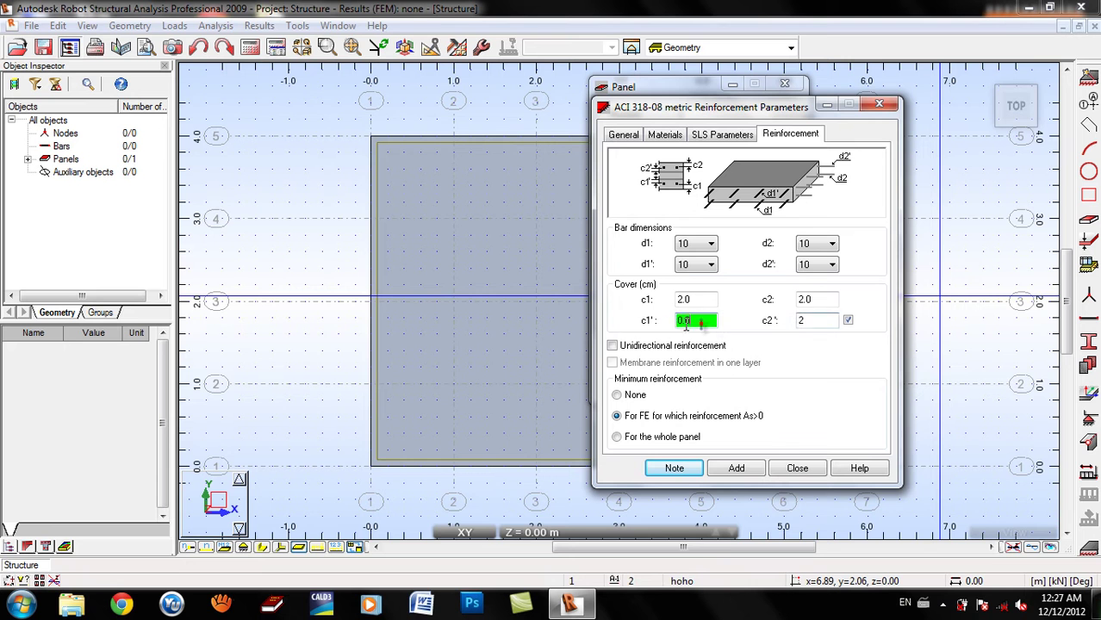
pyautogui.click(737, 469)
pyautogui.click(801, 470)
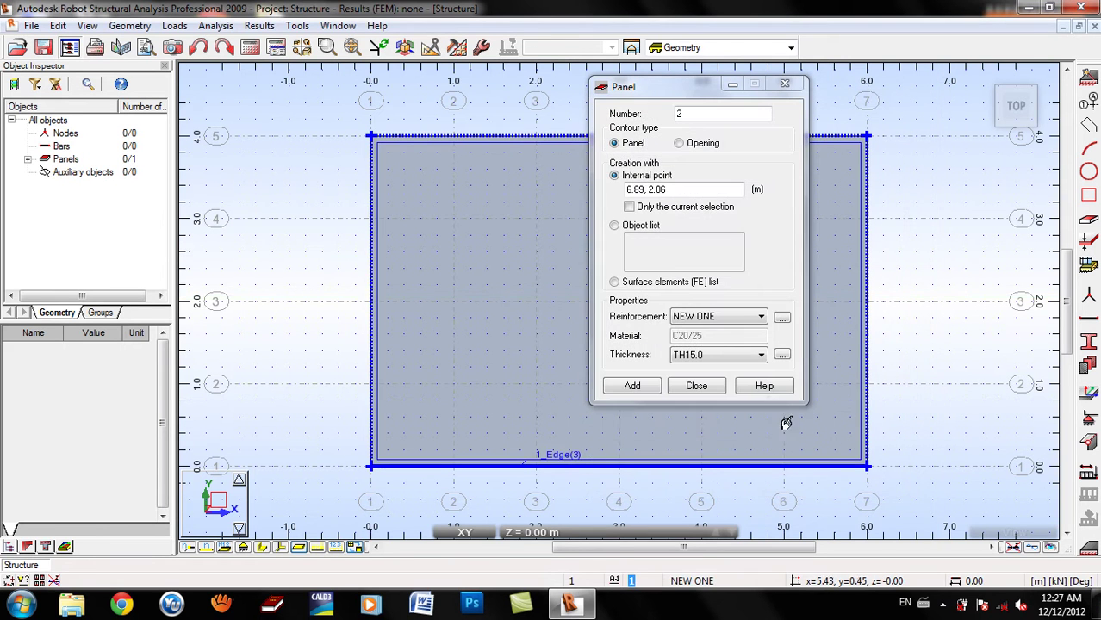
# - Add a constant homogeneous panel thickness of 15 cm labelled TH15 with C20/25 material
pyautogui.click(781, 355)
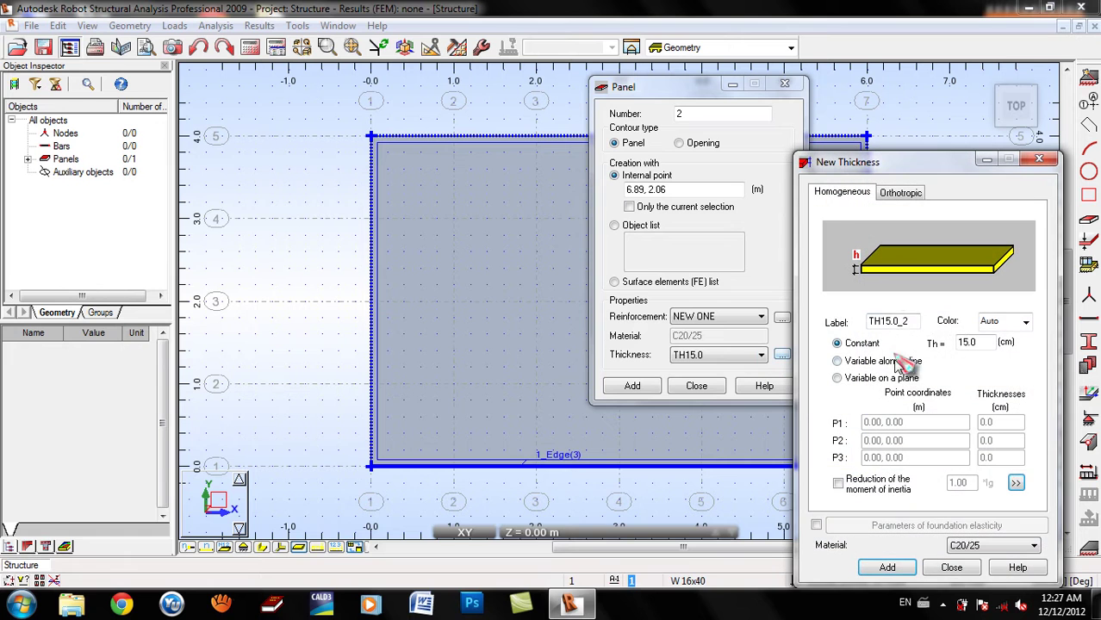
pyautogui.moveTo(979, 342); pyautogui.dragTo(938, 349)
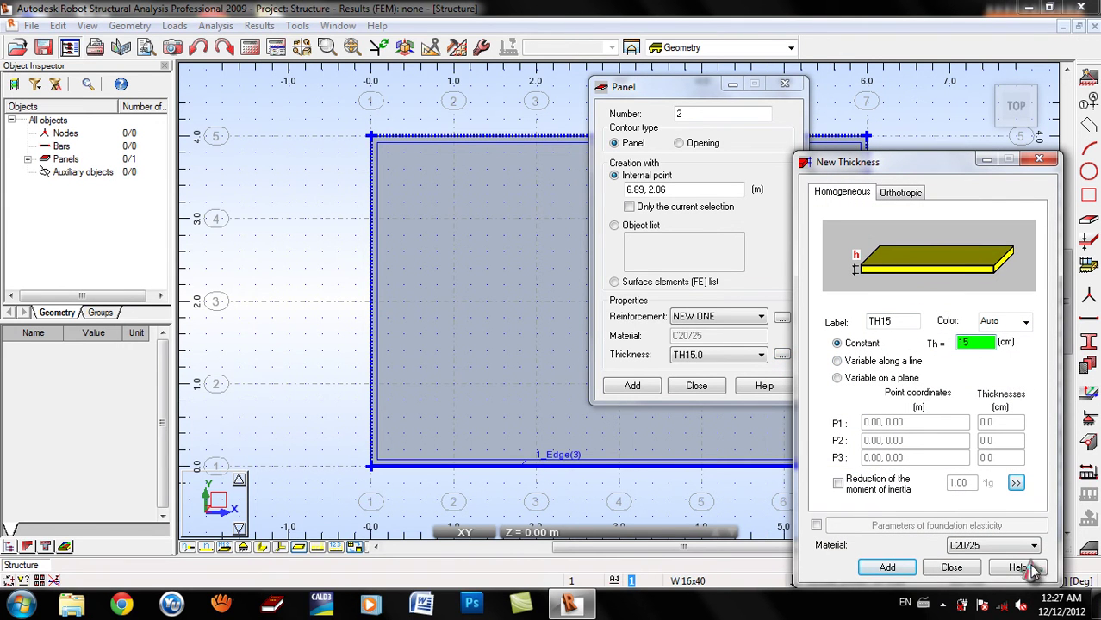
pyautogui.click(887, 567)
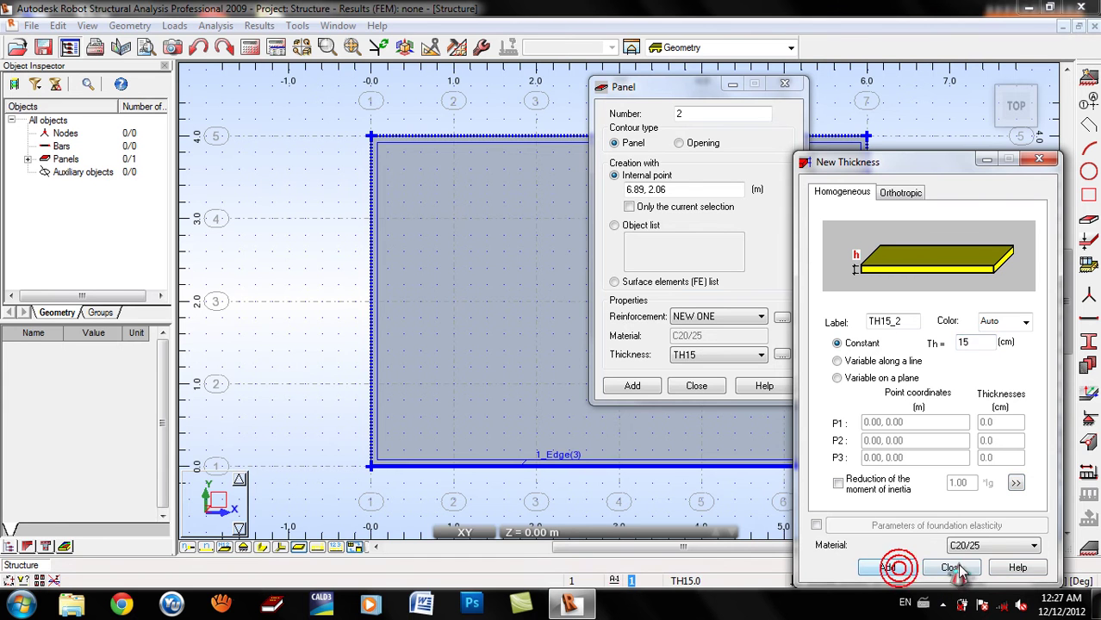
# - Create the panel from object 1 using the NEW ONE reinforcement type and TH15 thickness
pyautogui.click(951, 568)
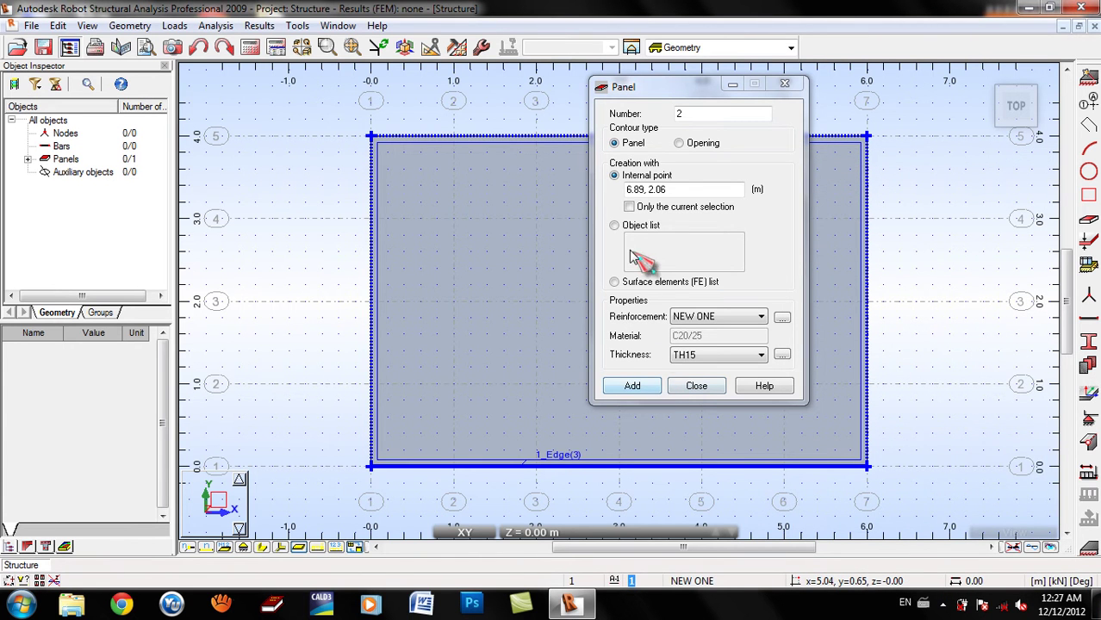
pyautogui.click(614, 226)
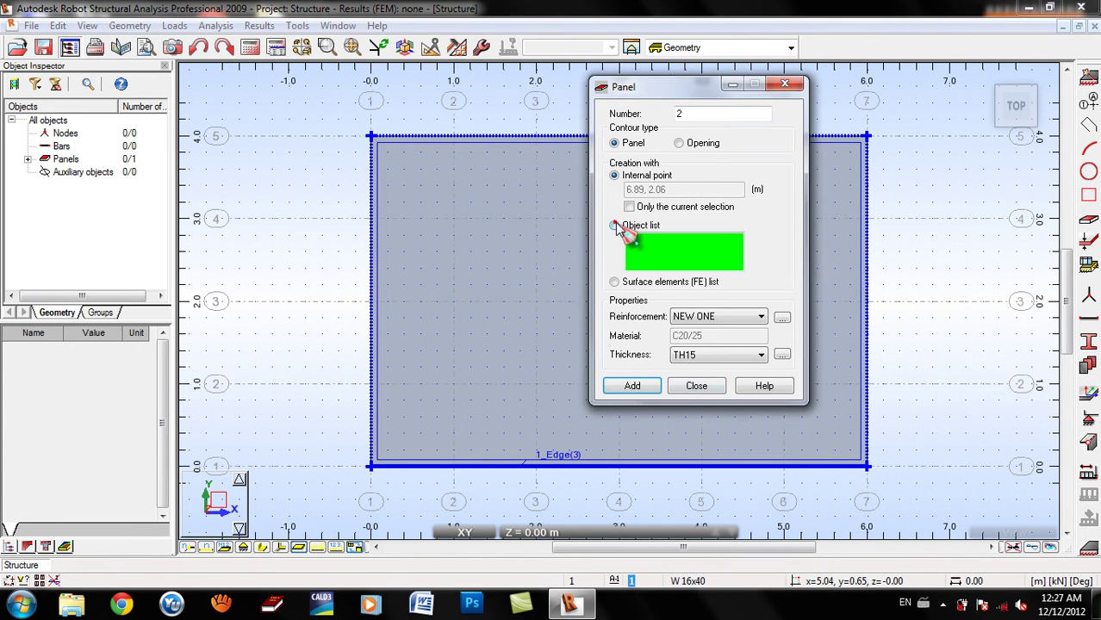
pyautogui.click(508, 262)
pyautogui.click(639, 387)
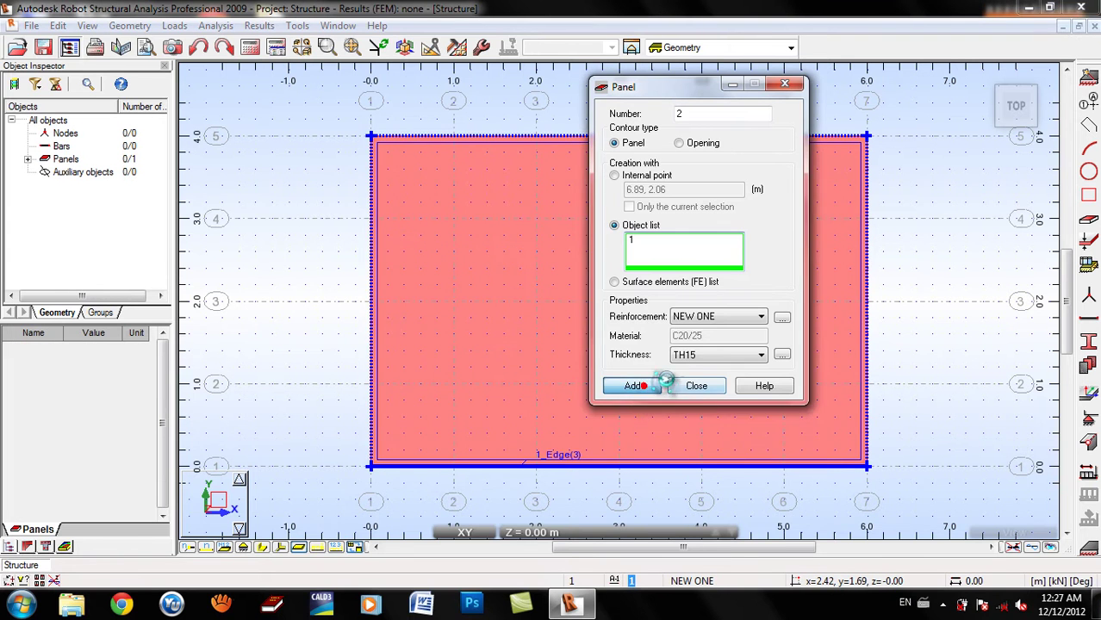
pyautogui.click(697, 386)
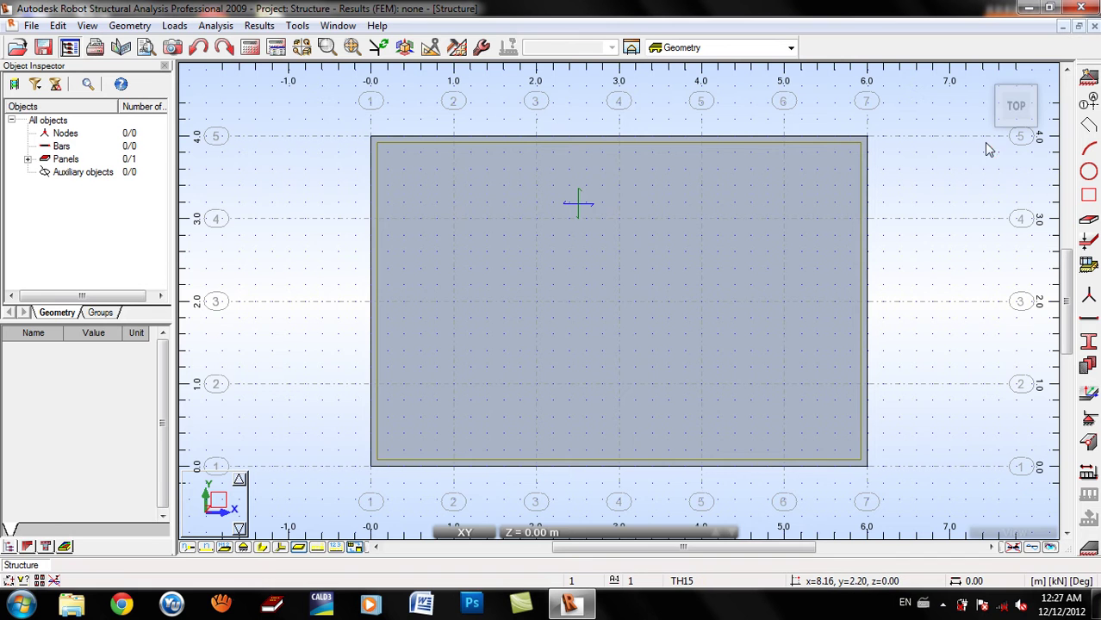
# - Assign fixed linear supports to all four edges of the slab and display the support symbols
pyautogui.scroll(-3, 855, 365)
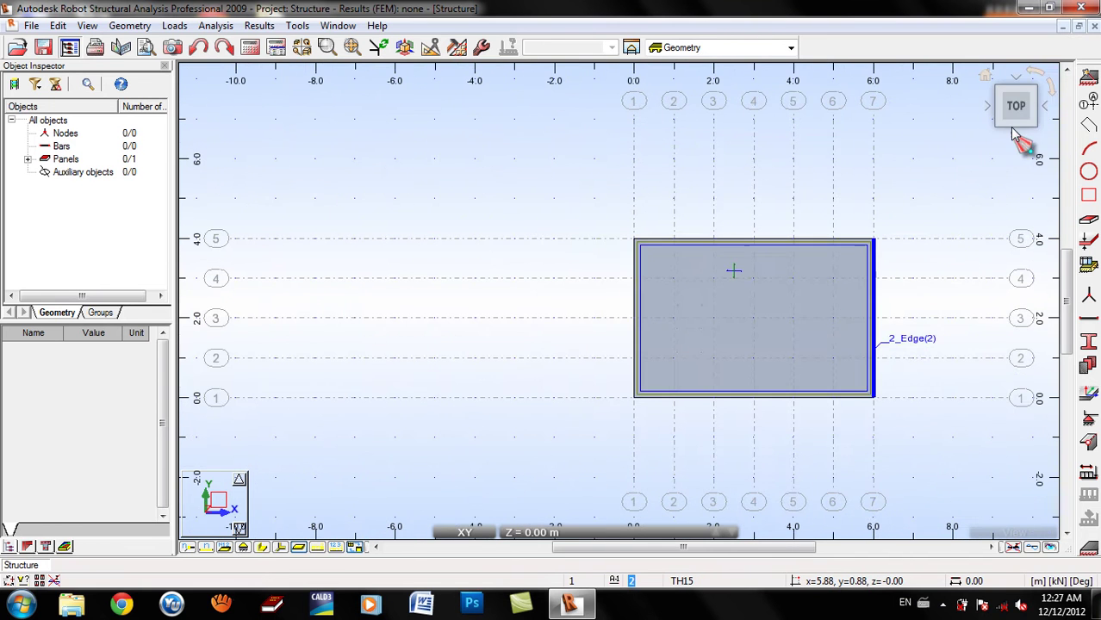
pyautogui.click(1001, 93)
pyautogui.moveTo(1014, 107); pyautogui.dragTo(1018, 90)
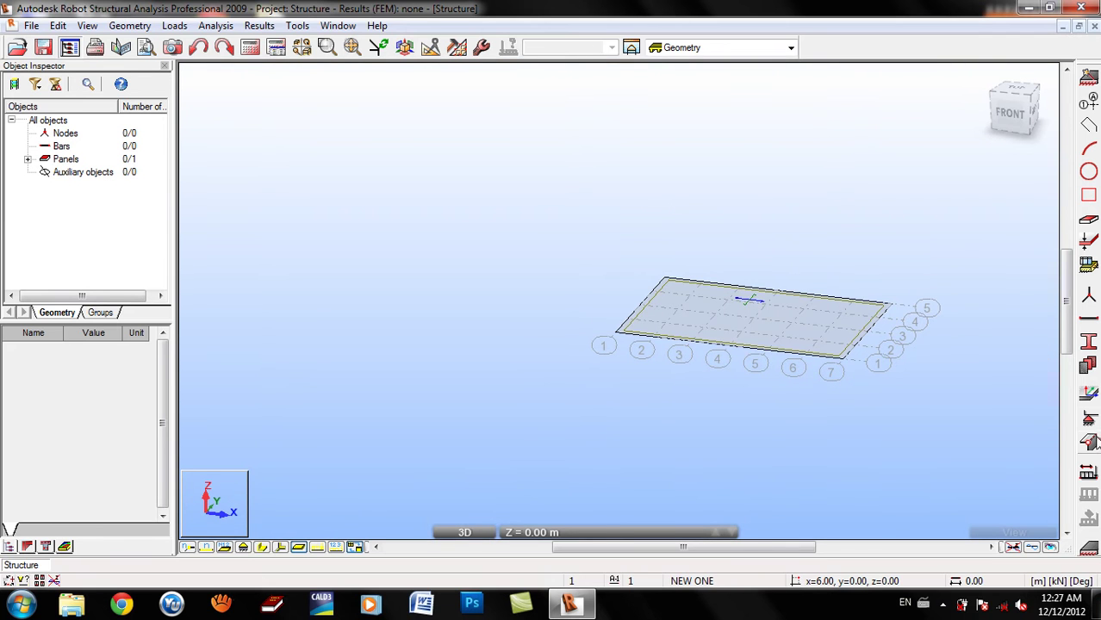
pyautogui.click(1090, 425)
pyautogui.click(659, 130)
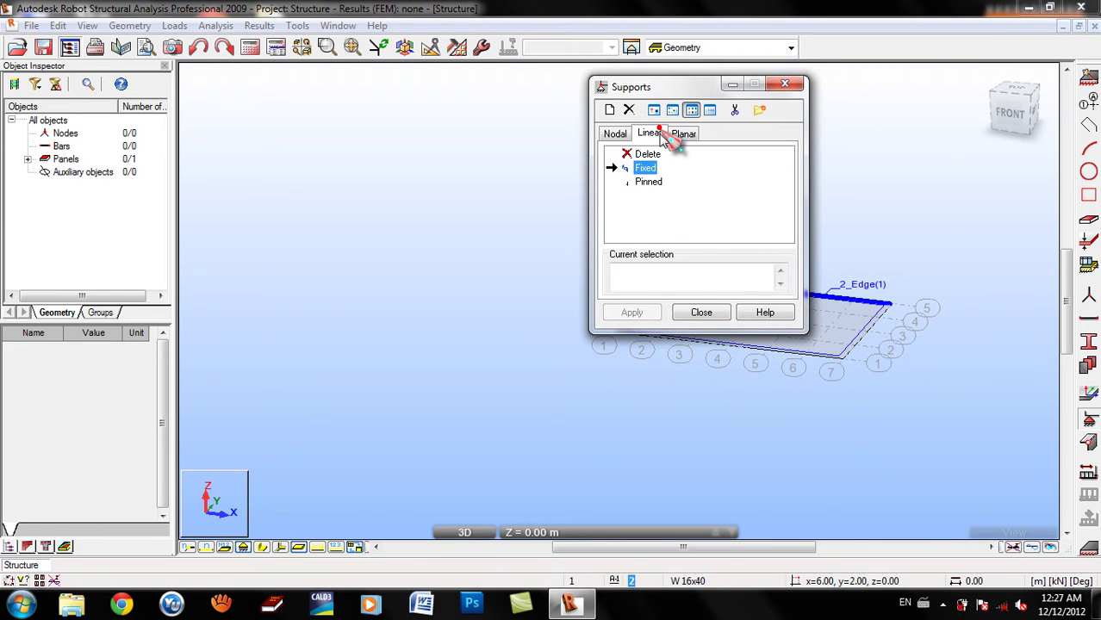
pyautogui.click(648, 168)
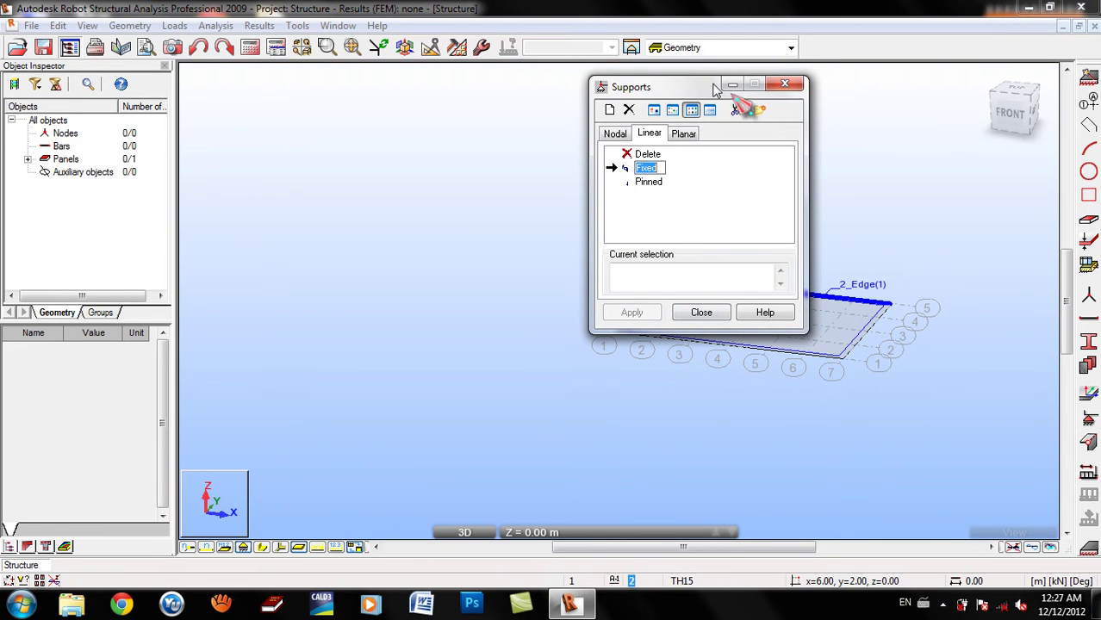
pyautogui.moveTo(659, 88); pyautogui.dragTo(379, 95)
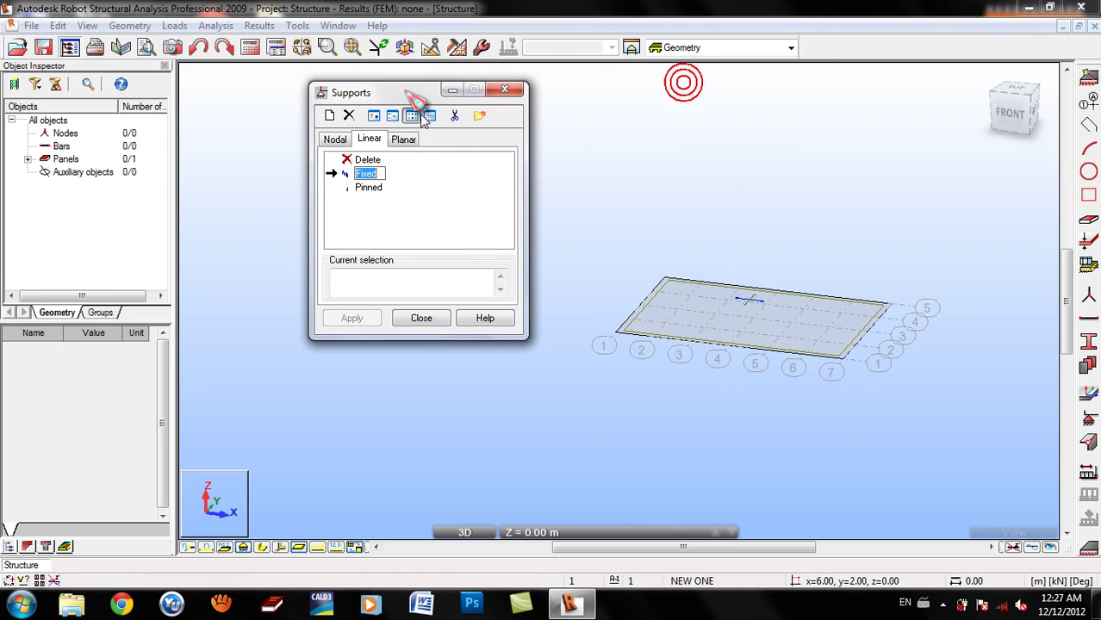
pyautogui.click(793, 358)
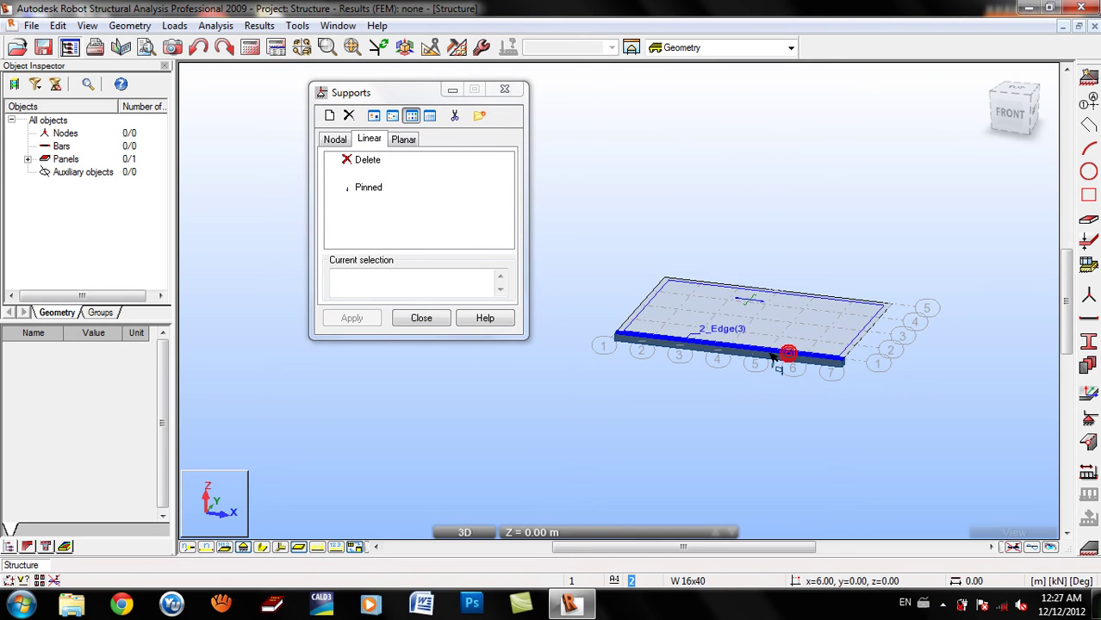
pyautogui.click(852, 349)
pyautogui.click(818, 302)
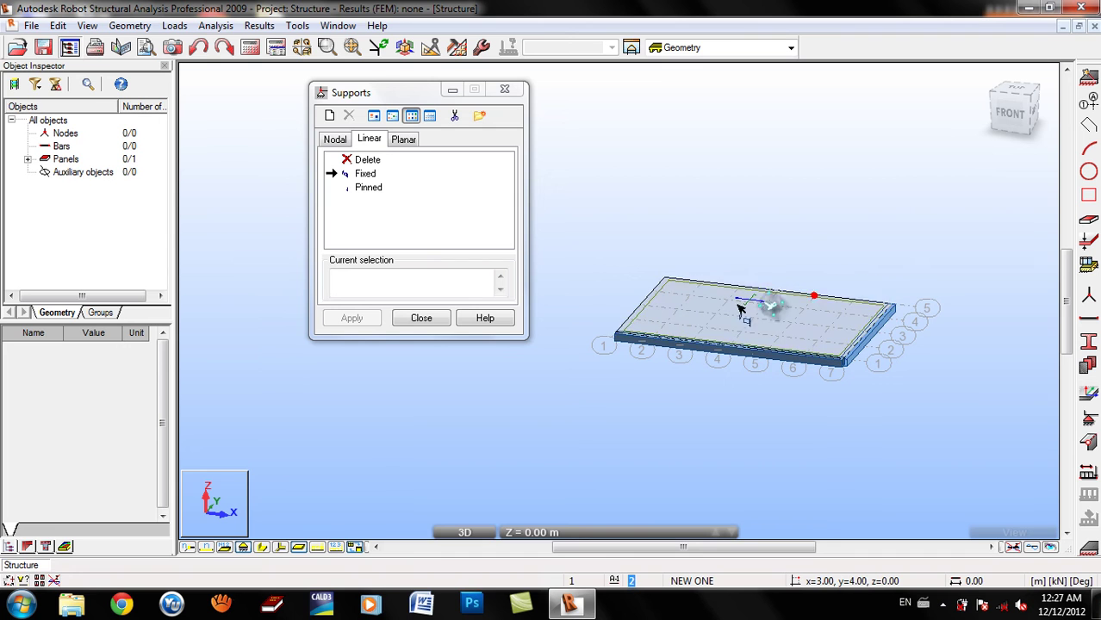
pyautogui.click(638, 313)
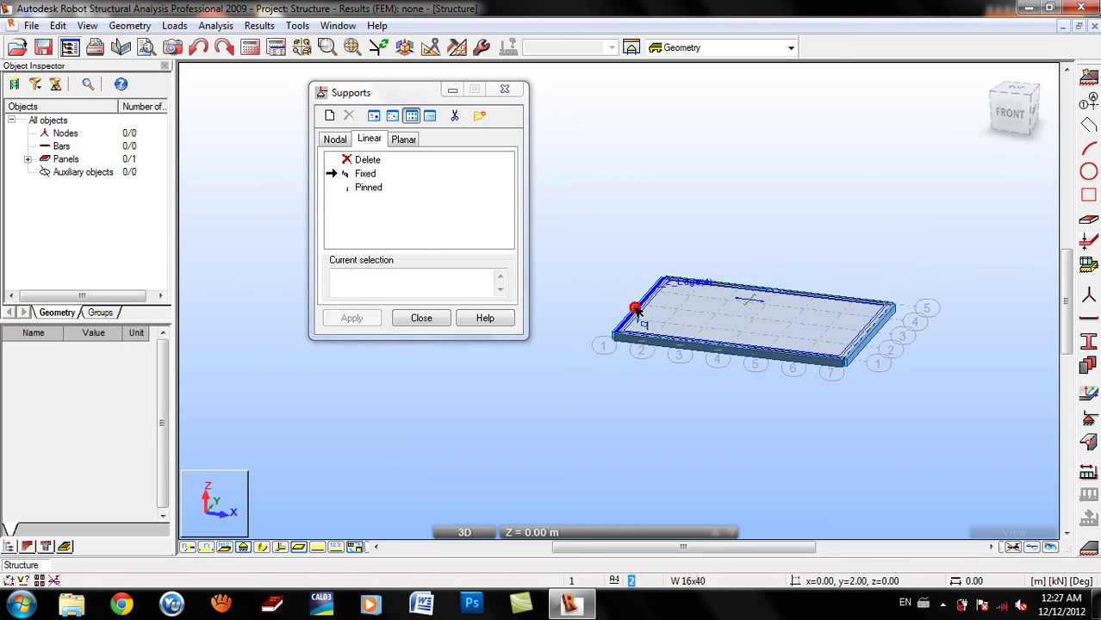
pyautogui.click(421, 319)
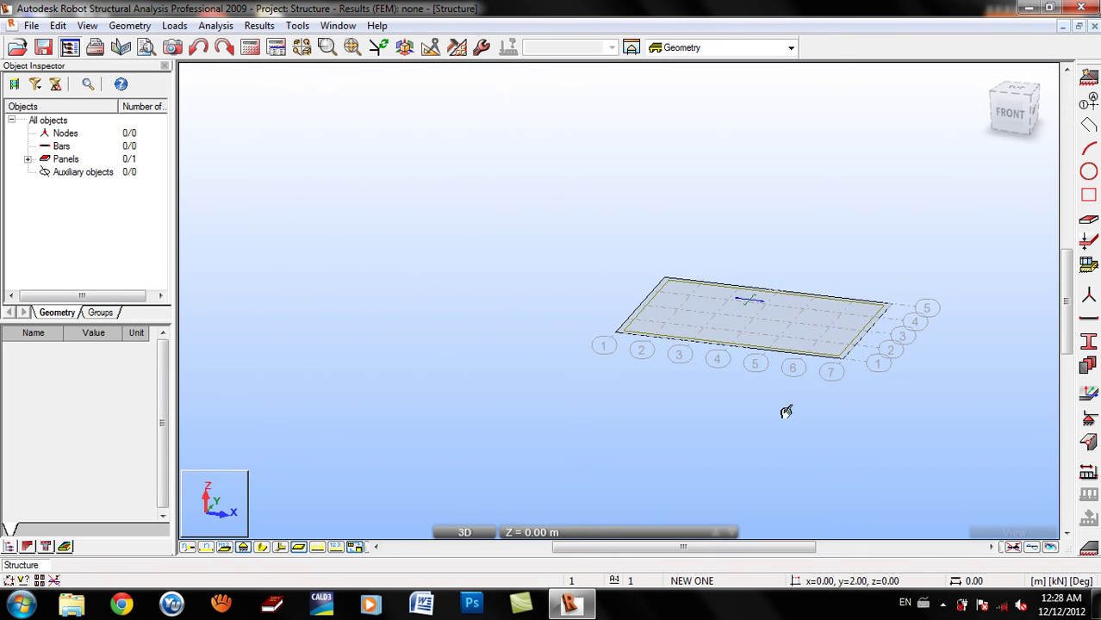
pyautogui.click(242, 549)
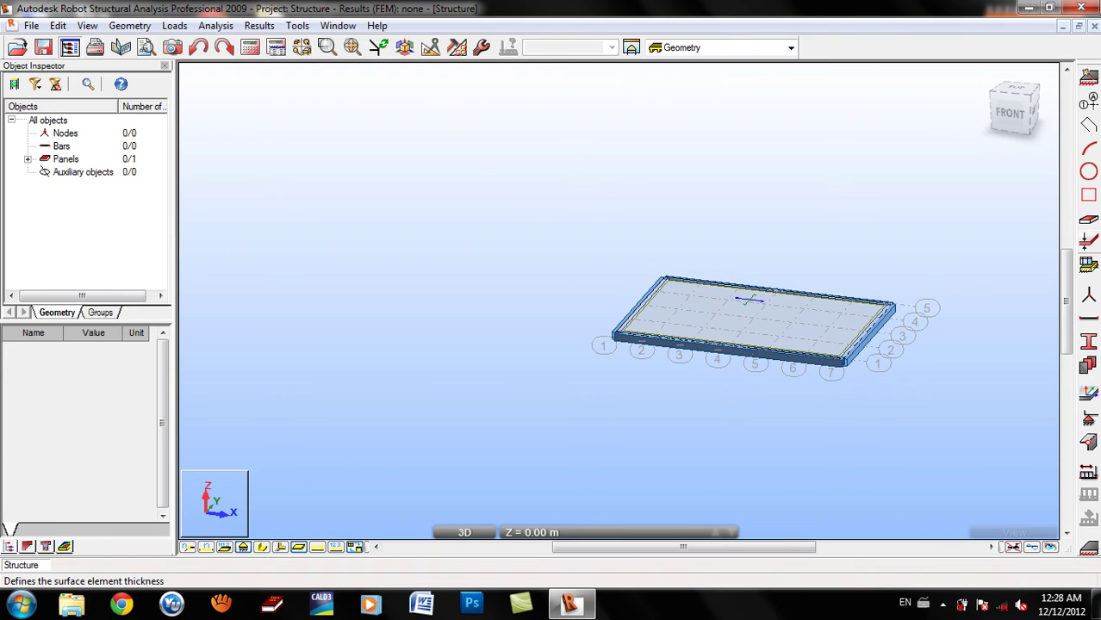
# - Define three load cases: dead DL1, live LL1 and a second dead case DL2
pyautogui.click(174, 25)
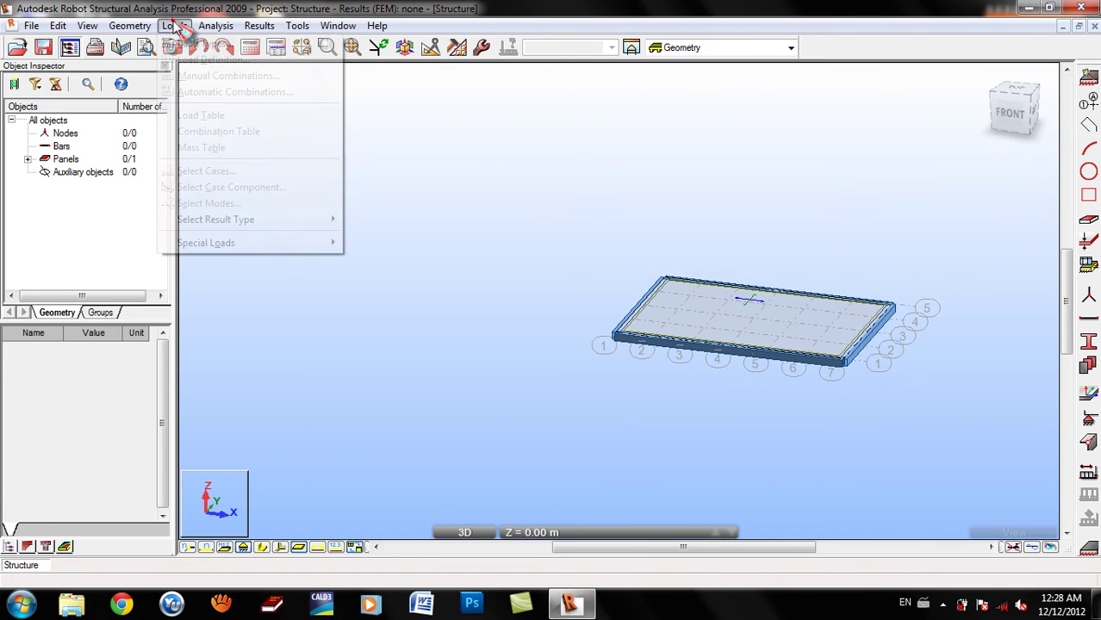
pyautogui.click(186, 41)
pyautogui.click(773, 135)
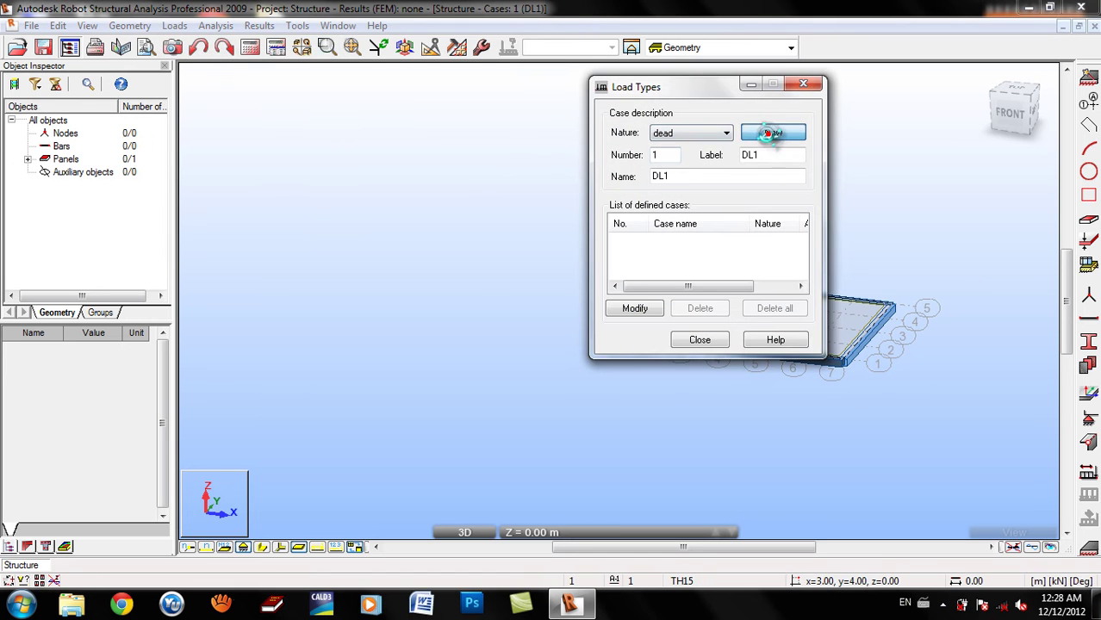
pyautogui.click(725, 133)
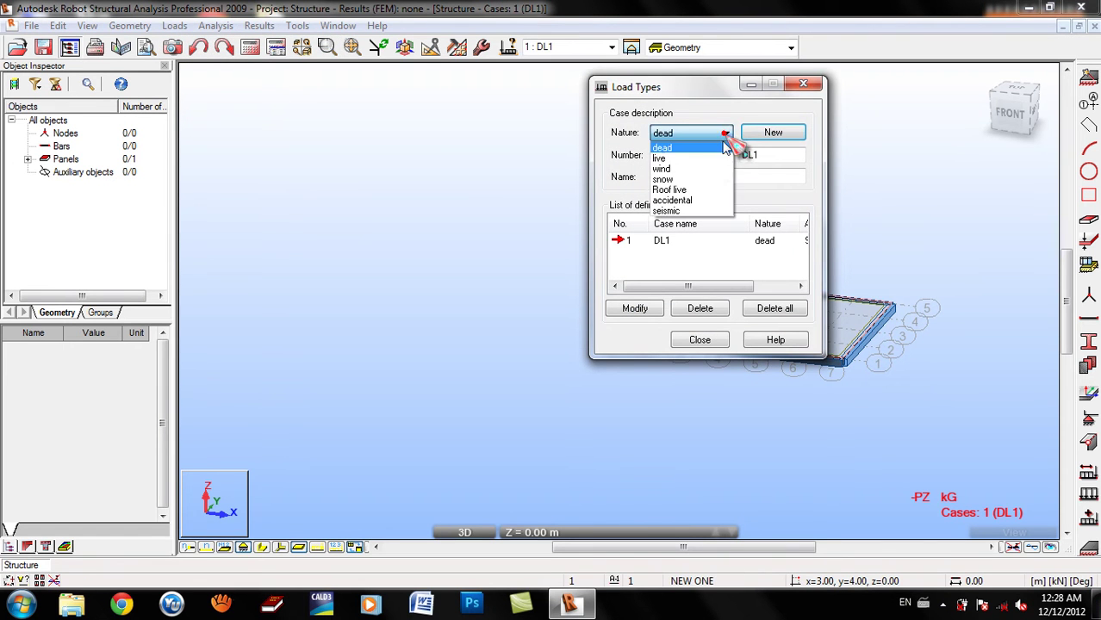
pyautogui.click(695, 152)
pyautogui.click(767, 137)
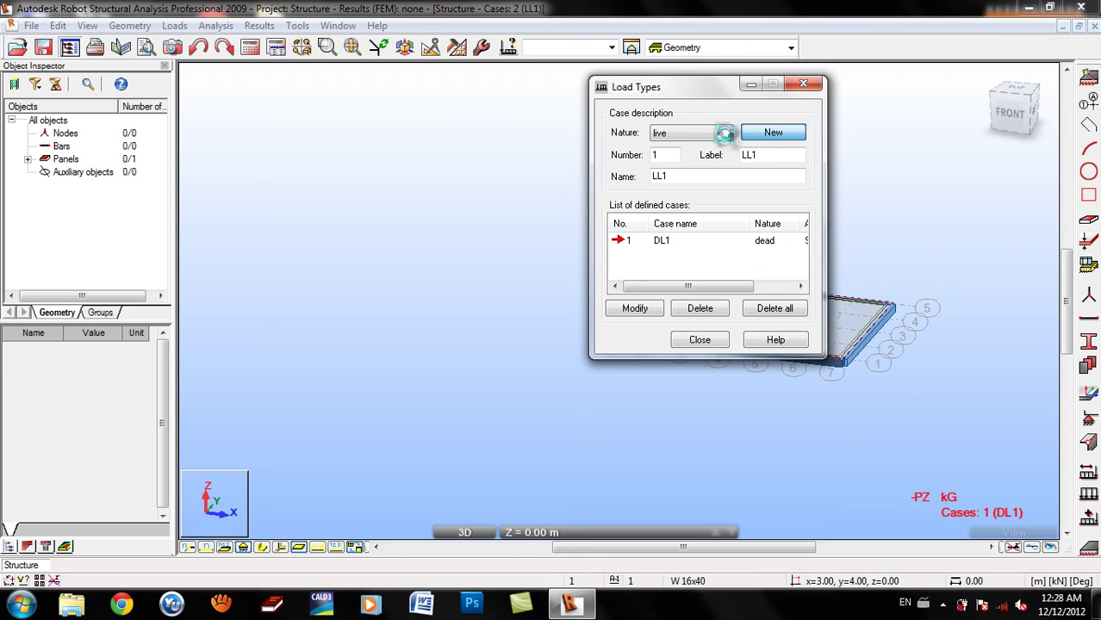
pyautogui.click(725, 133)
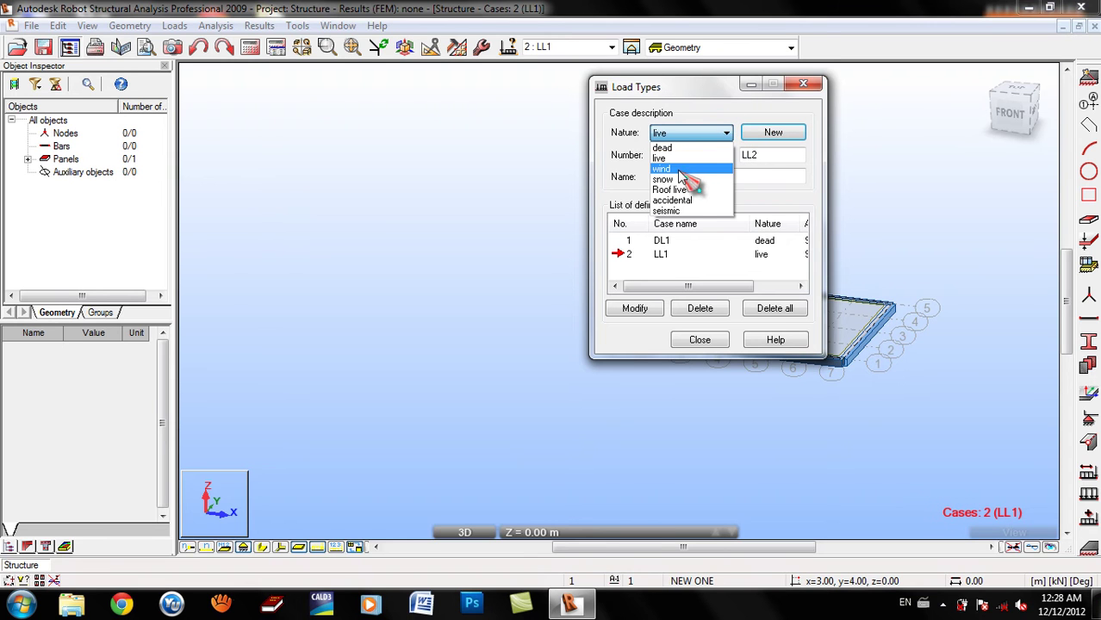
pyautogui.click(687, 148)
pyautogui.click(773, 133)
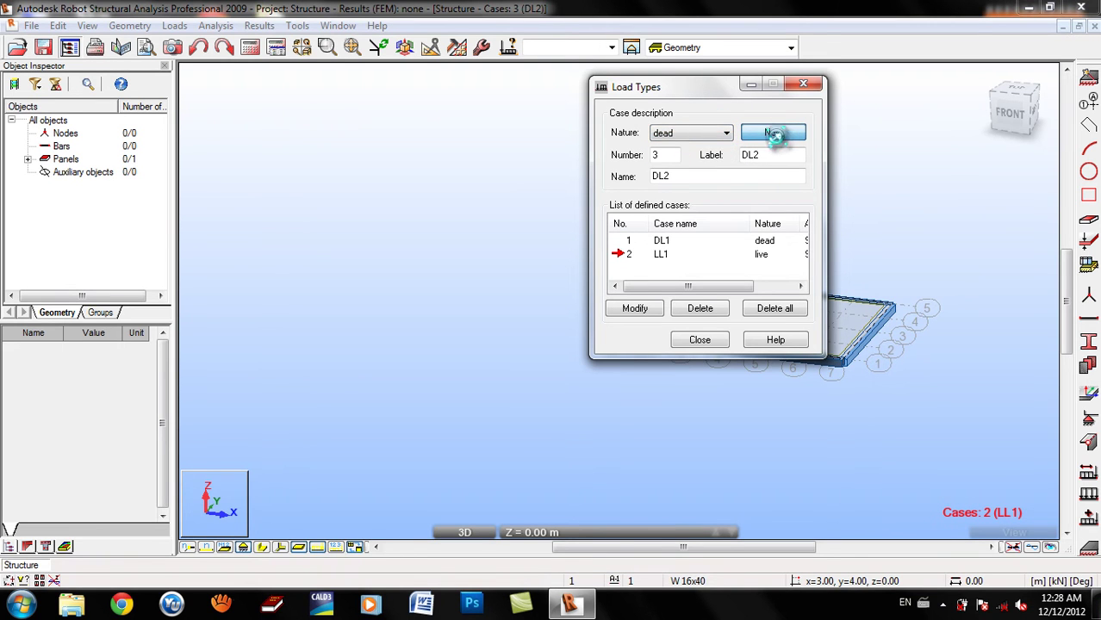
pyautogui.click(700, 340)
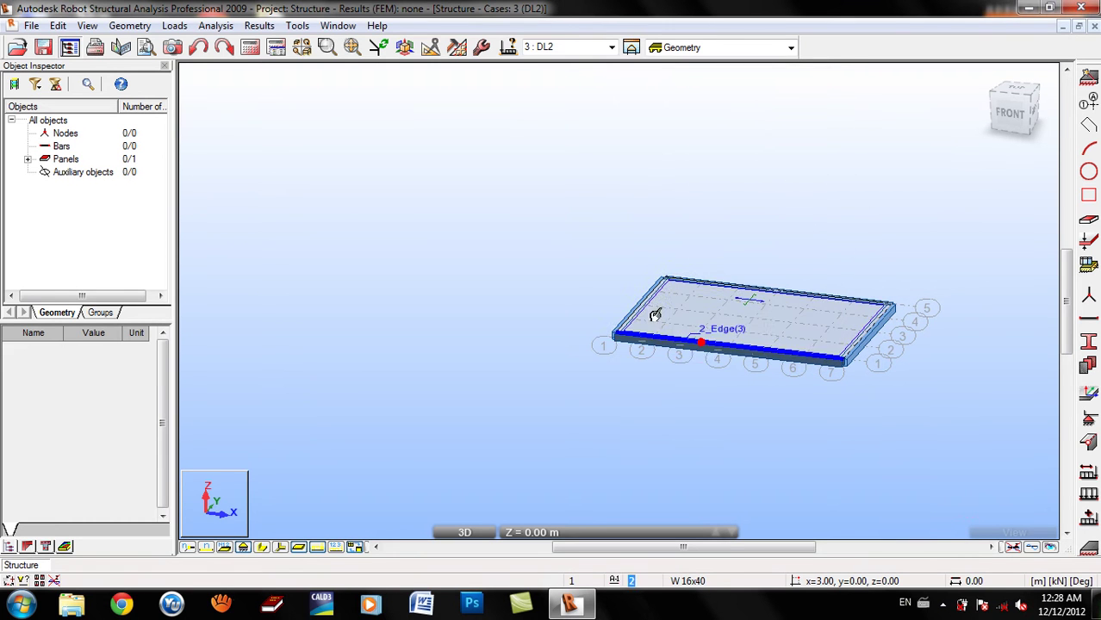
# - Create a ULS combination named Ultimate containing DL1, LL1 and DL2 with automatic factors
pyautogui.click(175, 25)
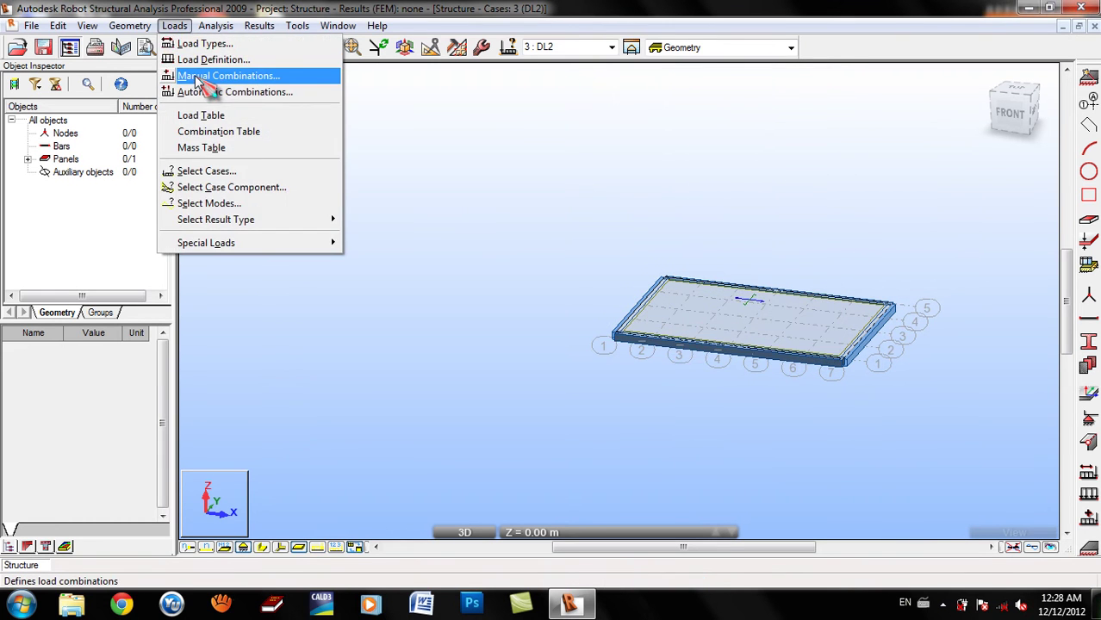
pyautogui.click(200, 79)
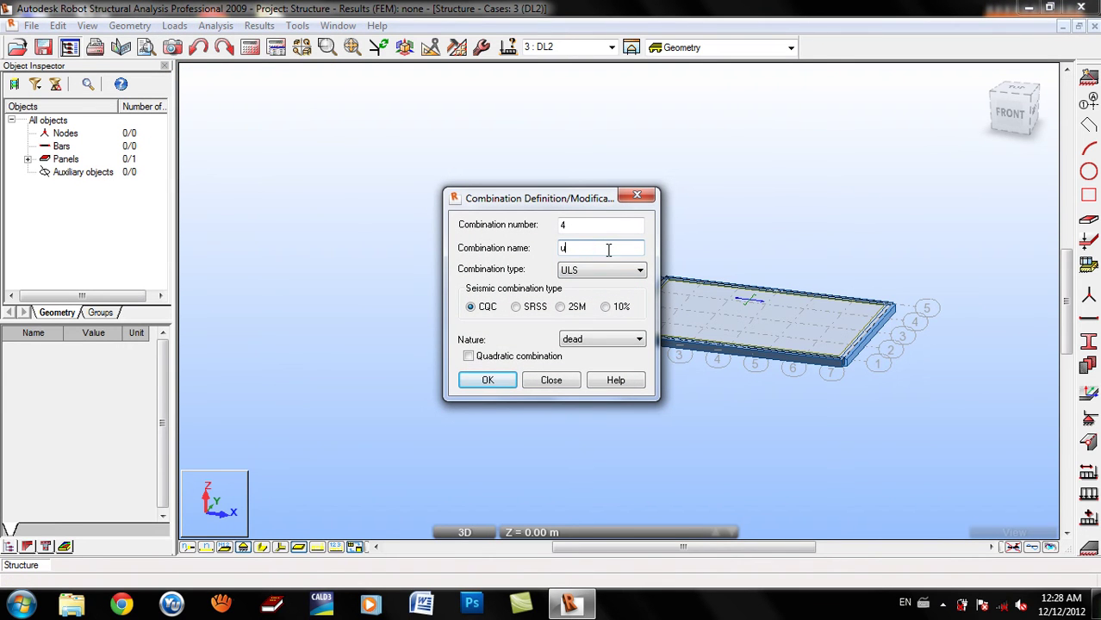
pyautogui.press('capslock')
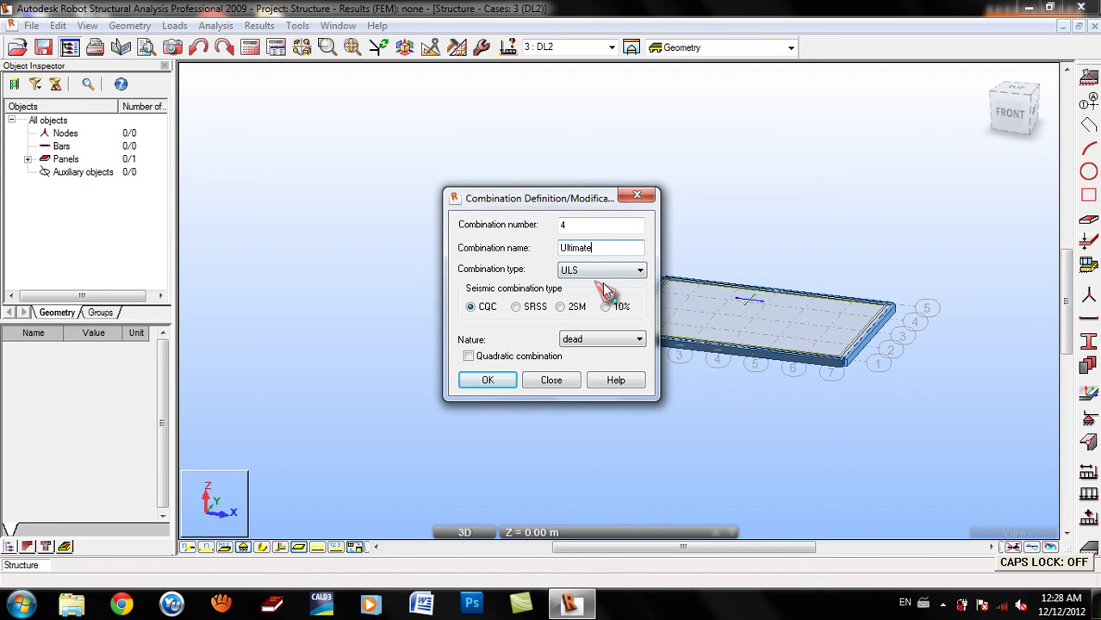
pyautogui.click(487, 380)
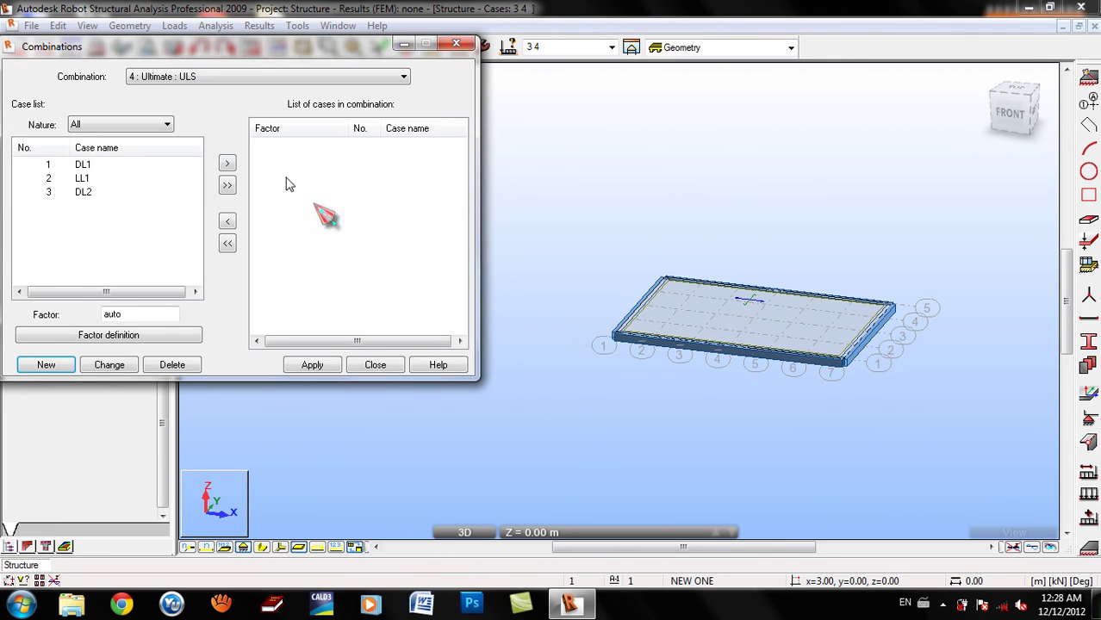
pyautogui.click(227, 187)
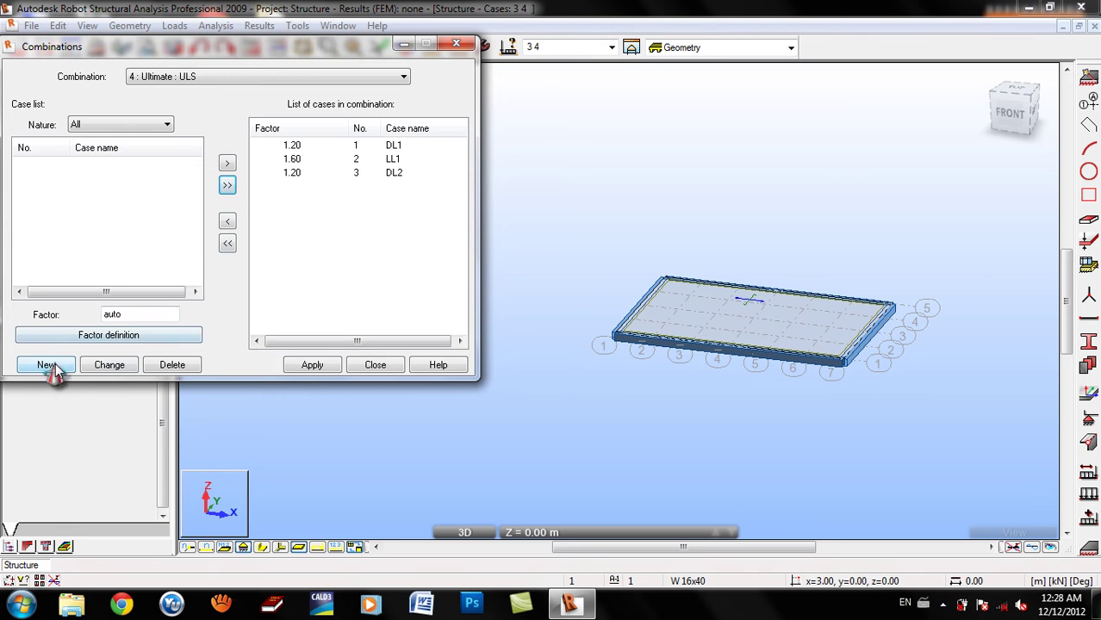
pyautogui.click(311, 366)
# - Create an SLS combination named Service with DL1, LL1 and DL2 at automatic factors, leaving out the Ultimate combination
pyautogui.click(52, 366)
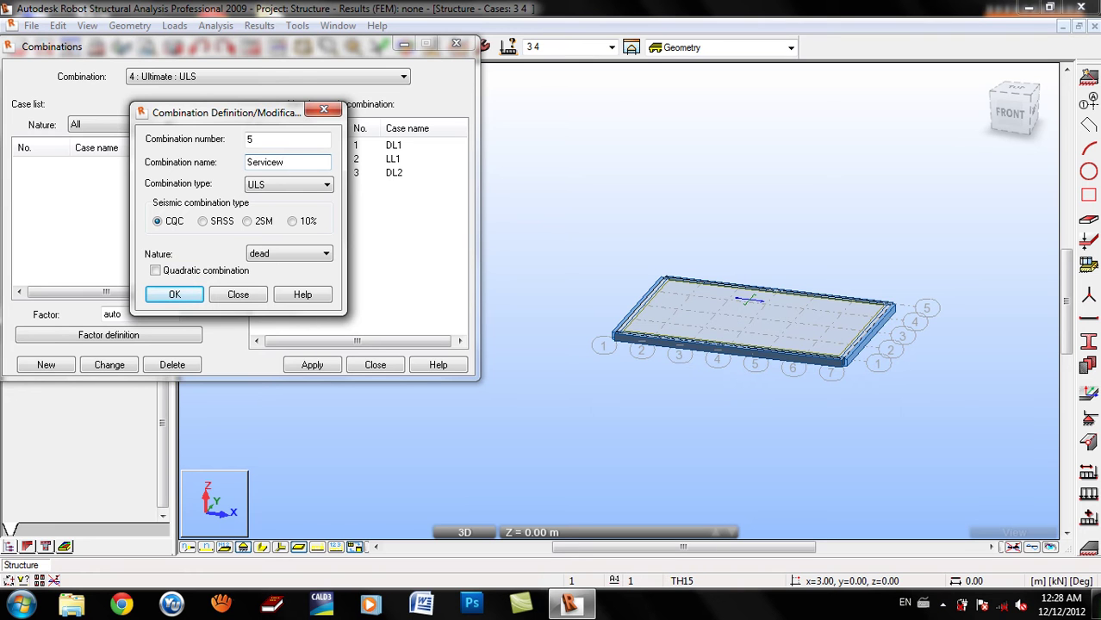
pyautogui.click(280, 183)
pyautogui.click(267, 209)
pyautogui.click(195, 295)
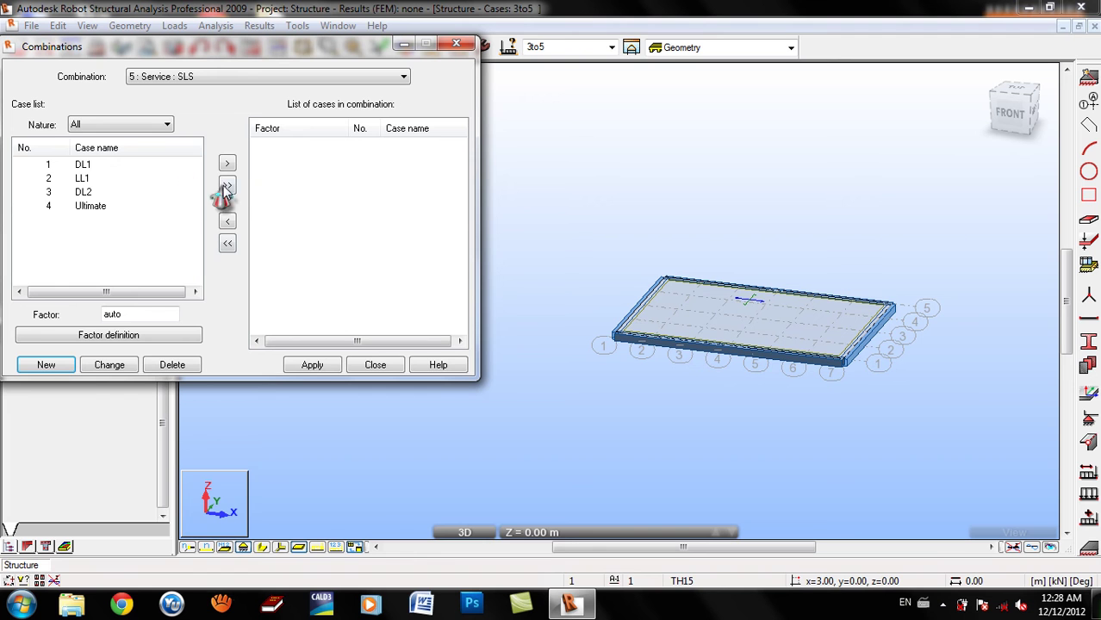
pyautogui.click(227, 186)
pyautogui.click(273, 190)
pyautogui.click(228, 222)
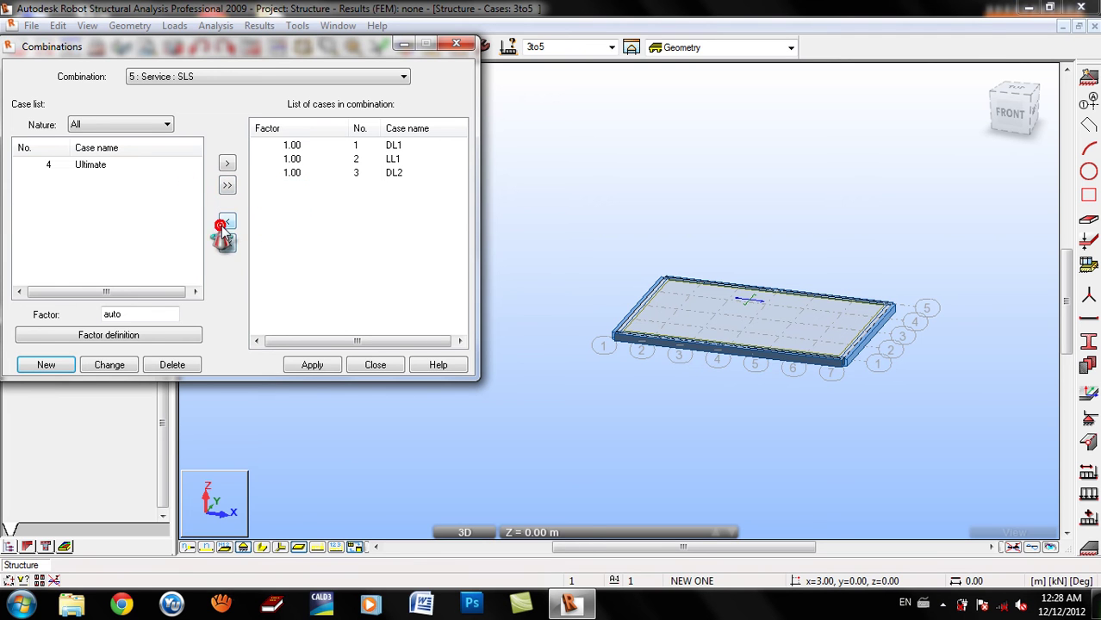
pyautogui.click(307, 365)
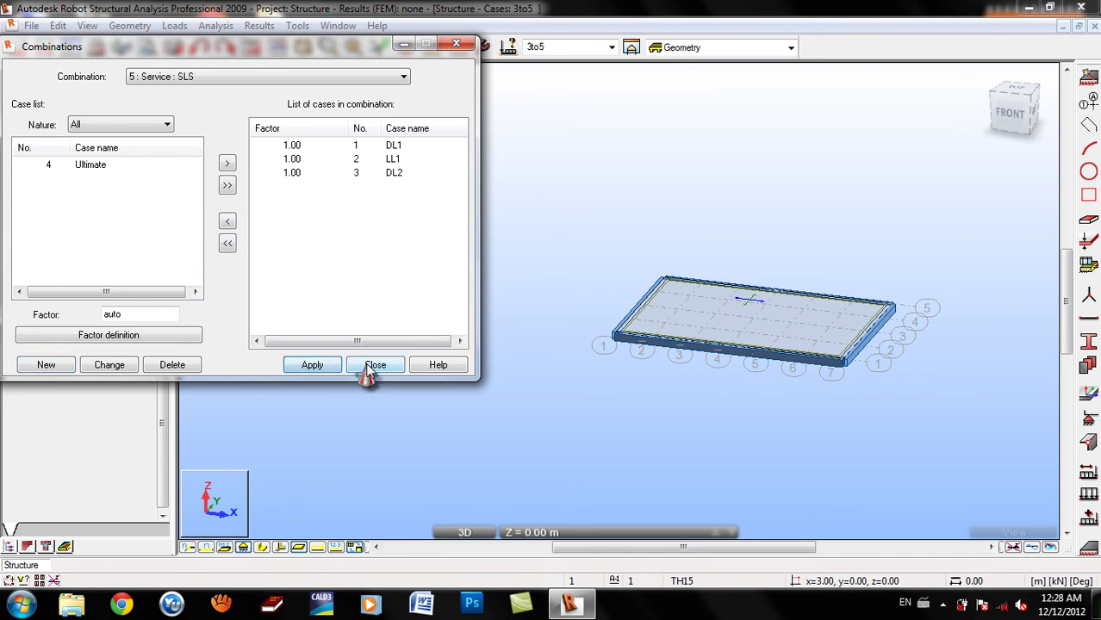
pyautogui.click(374, 364)
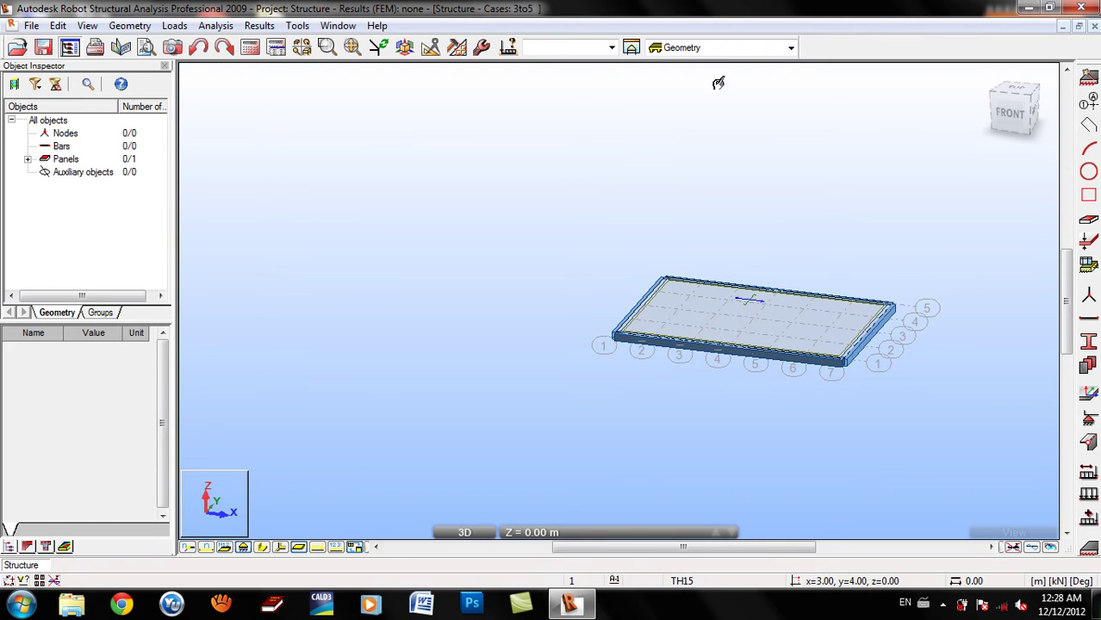
# - Apply a uniform planar load of -1.50 kPa in Z to the slab panel for load case DL1
pyautogui.click(611, 47)
pyautogui.click(575, 58)
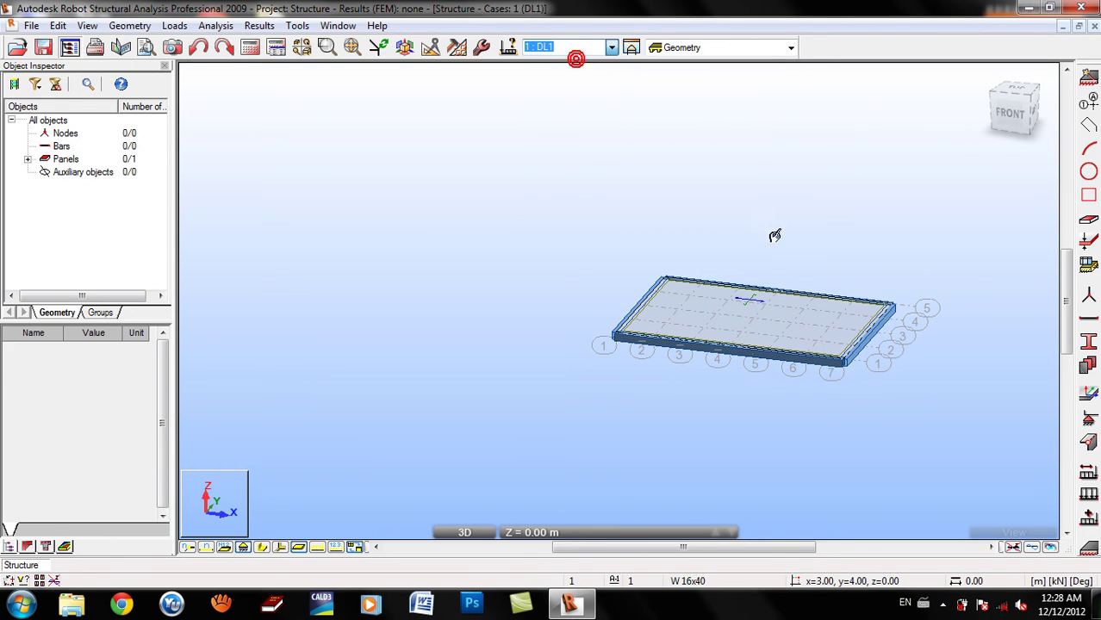
pyautogui.click(1088, 498)
pyautogui.click(710, 162)
pyautogui.click(778, 162)
pyautogui.click(668, 197)
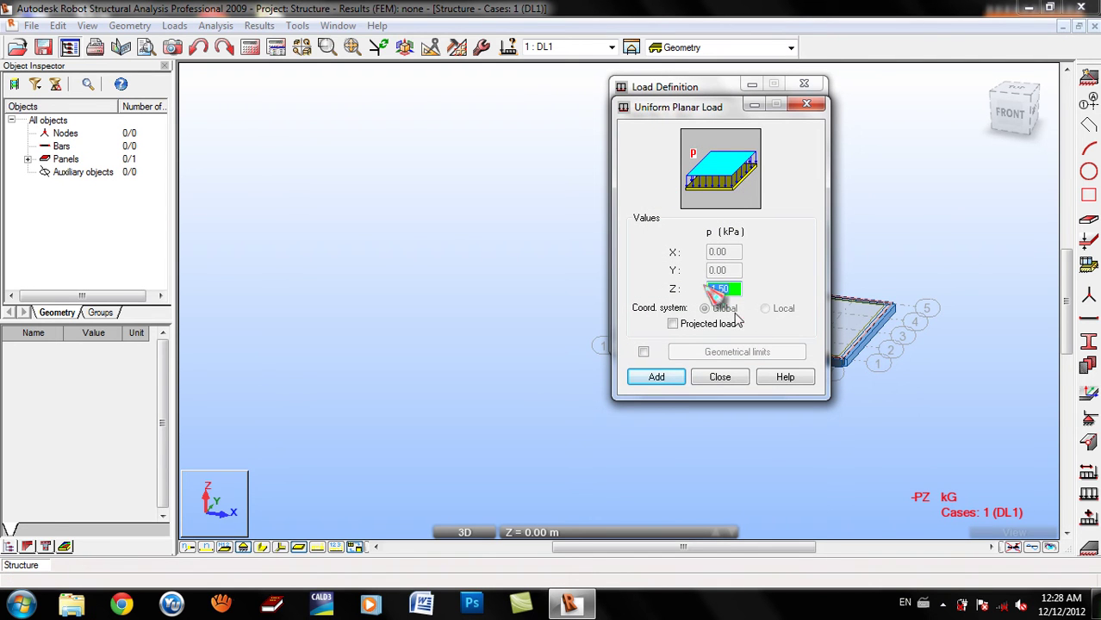
pyautogui.click(659, 378)
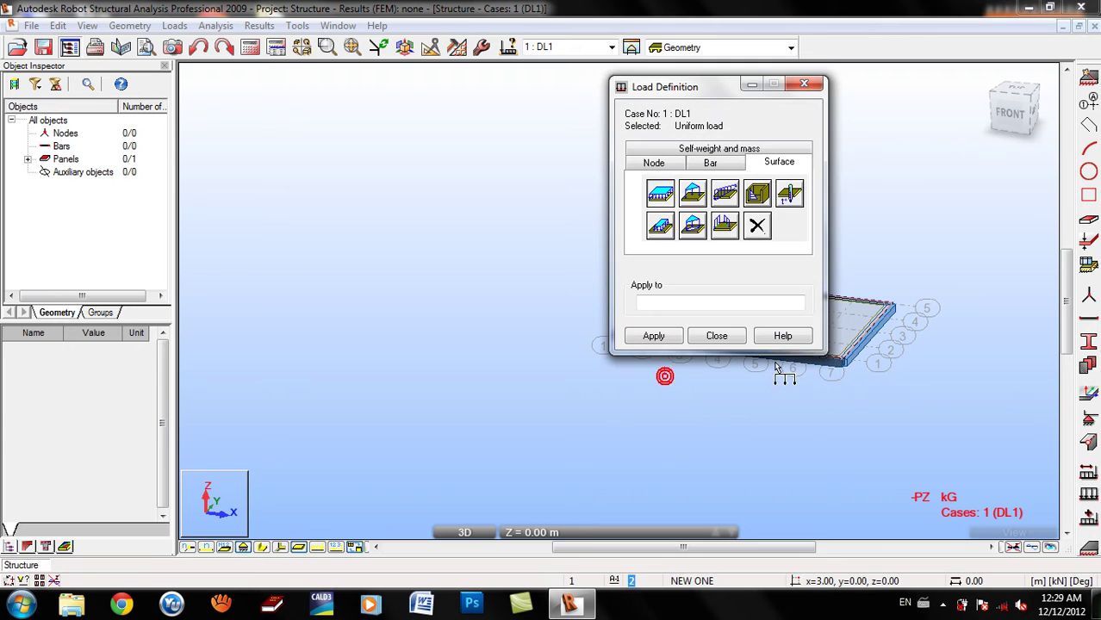
pyautogui.moveTo(713, 84); pyautogui.dragTo(486, 78)
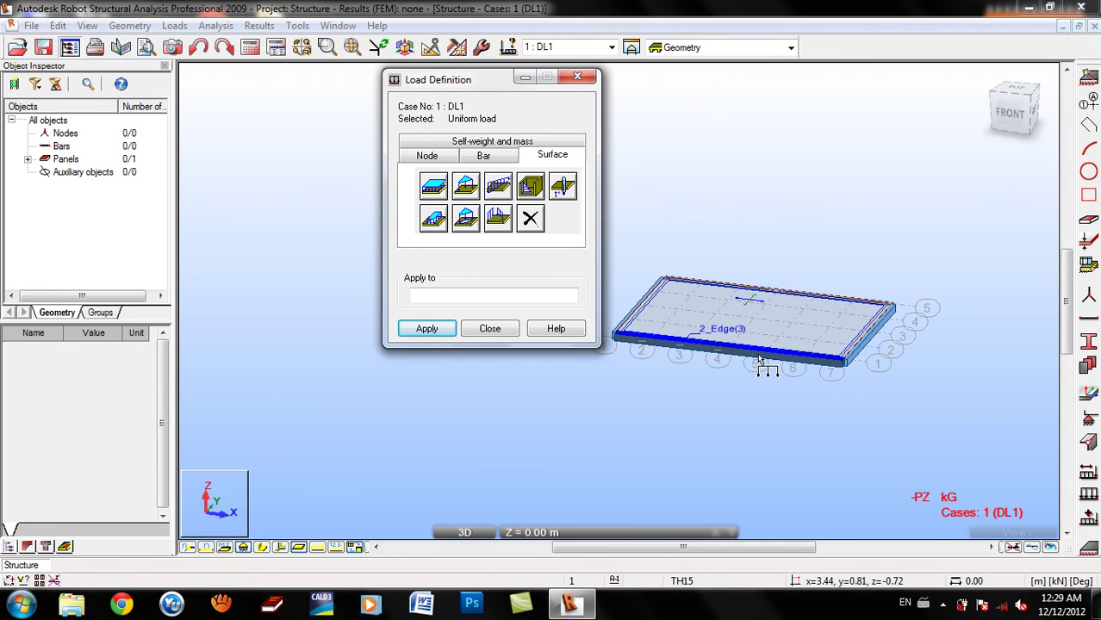
pyautogui.click(778, 321)
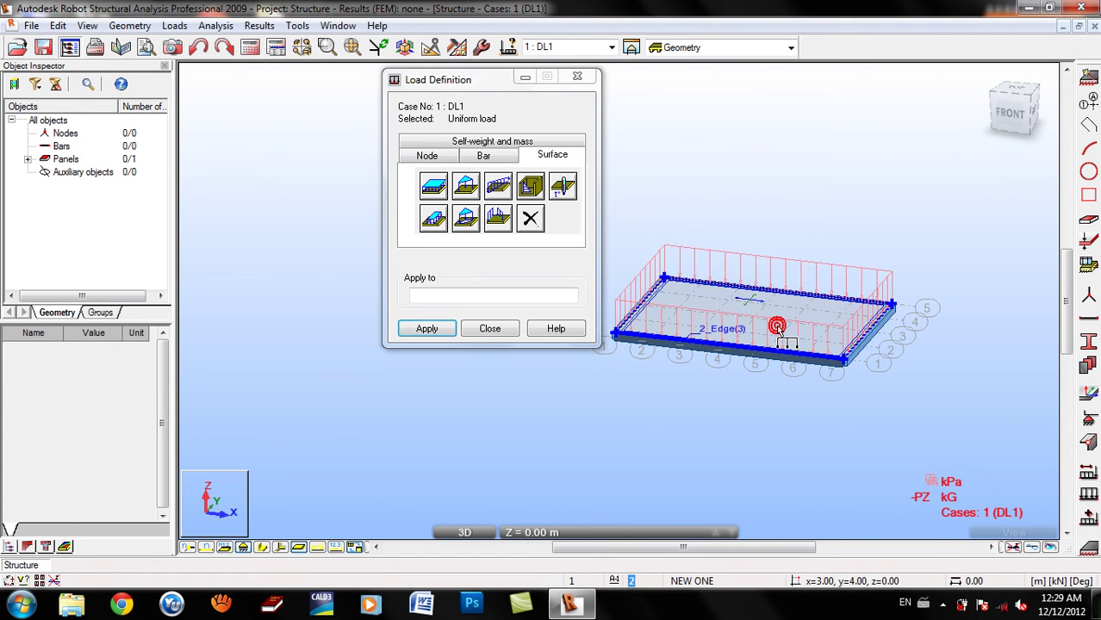
# - Apply a uniform planar load of -1.50 kPa in Z to the slab panel for load case LL1
pyautogui.click(612, 47)
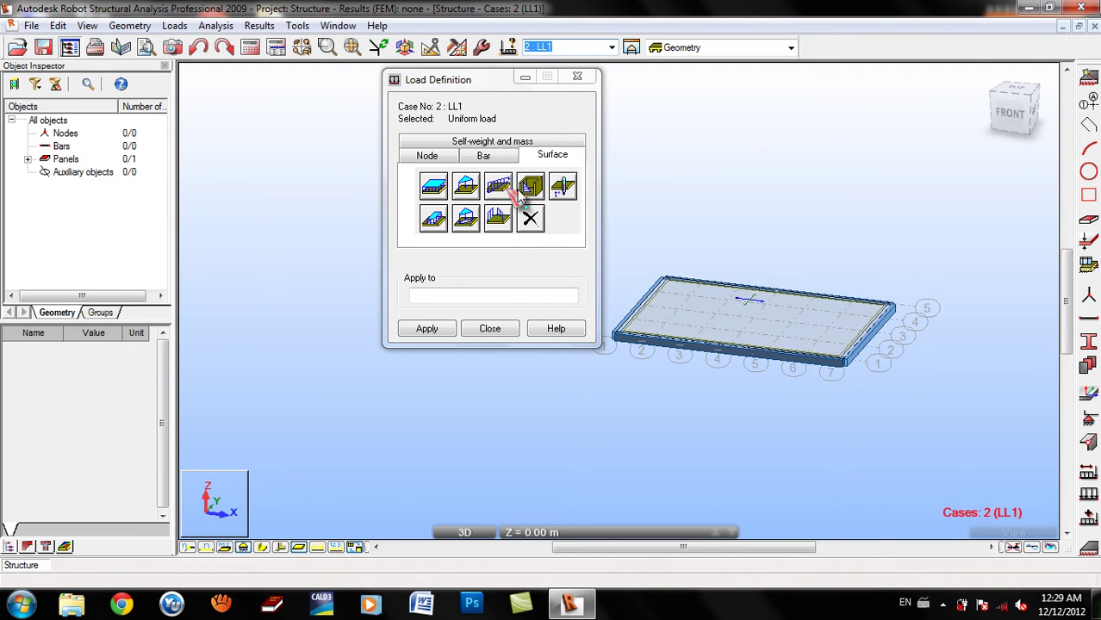
pyautogui.click(441, 189)
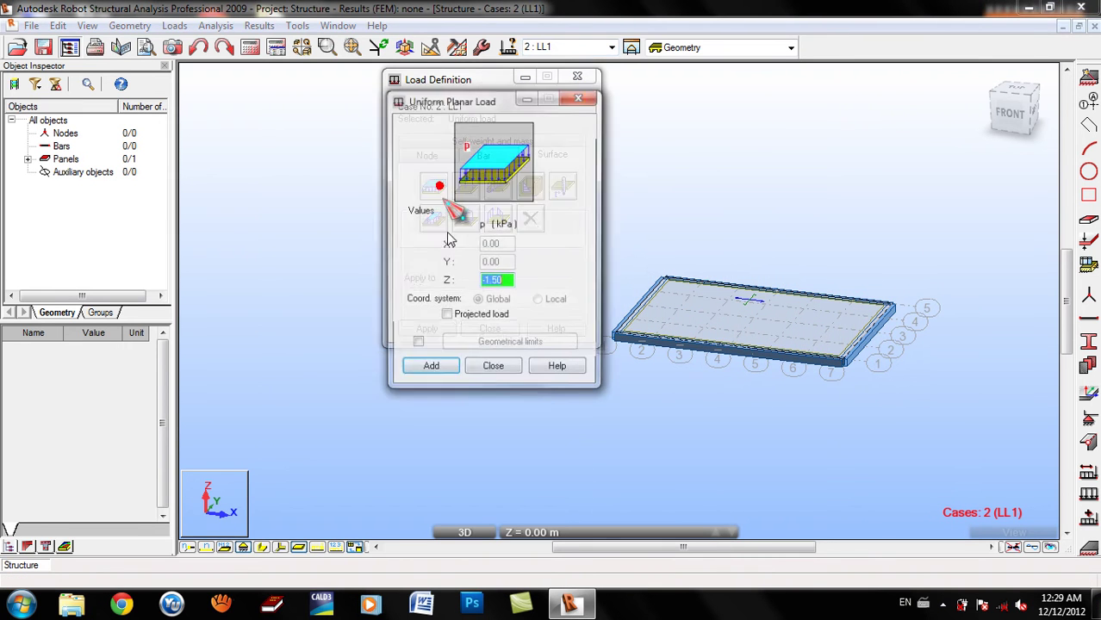
pyautogui.click(437, 369)
pyautogui.click(732, 320)
pyautogui.click(494, 334)
# - For load case DL2, define a linear edge load of -14.40 kN/m in Z and apply it to the slab's front long edge
pyautogui.click(612, 47)
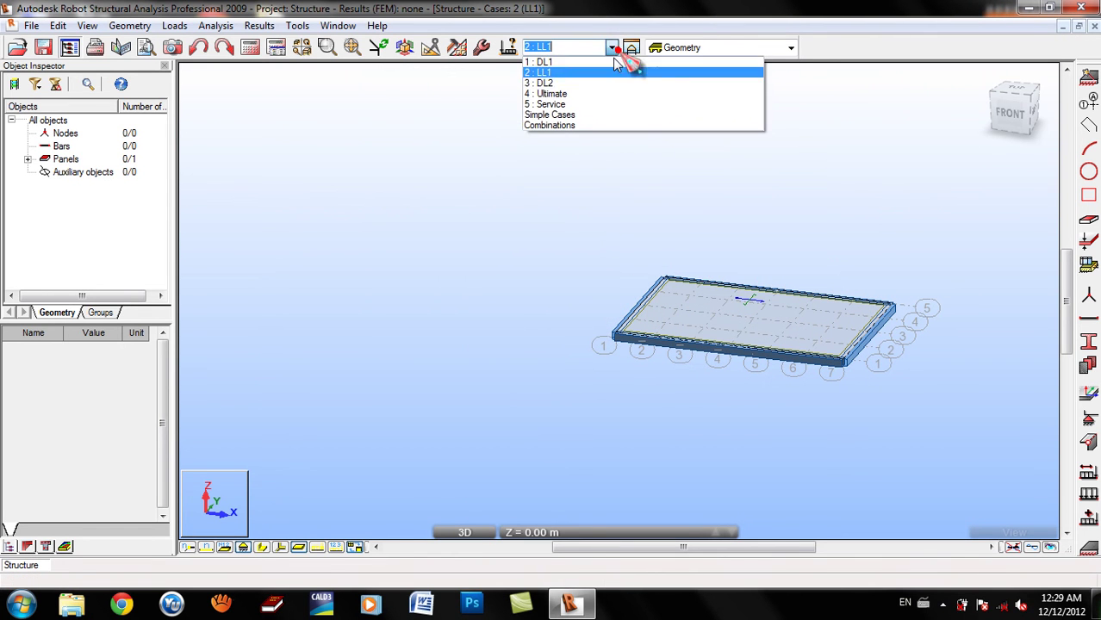
pyautogui.click(566, 83)
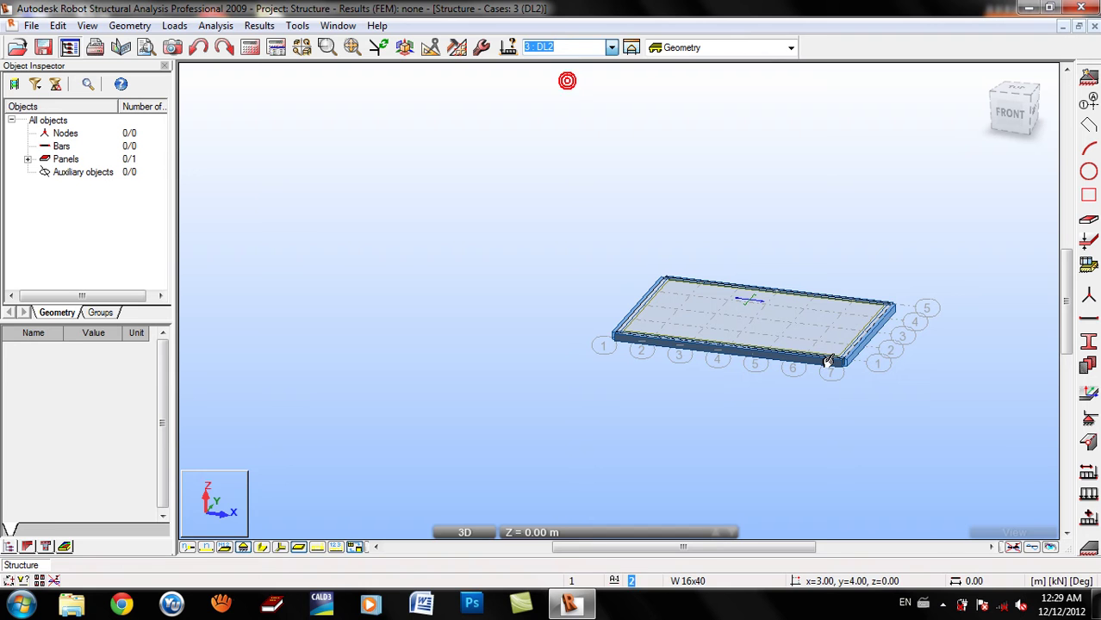
pyautogui.click(1086, 491)
pyautogui.click(550, 157)
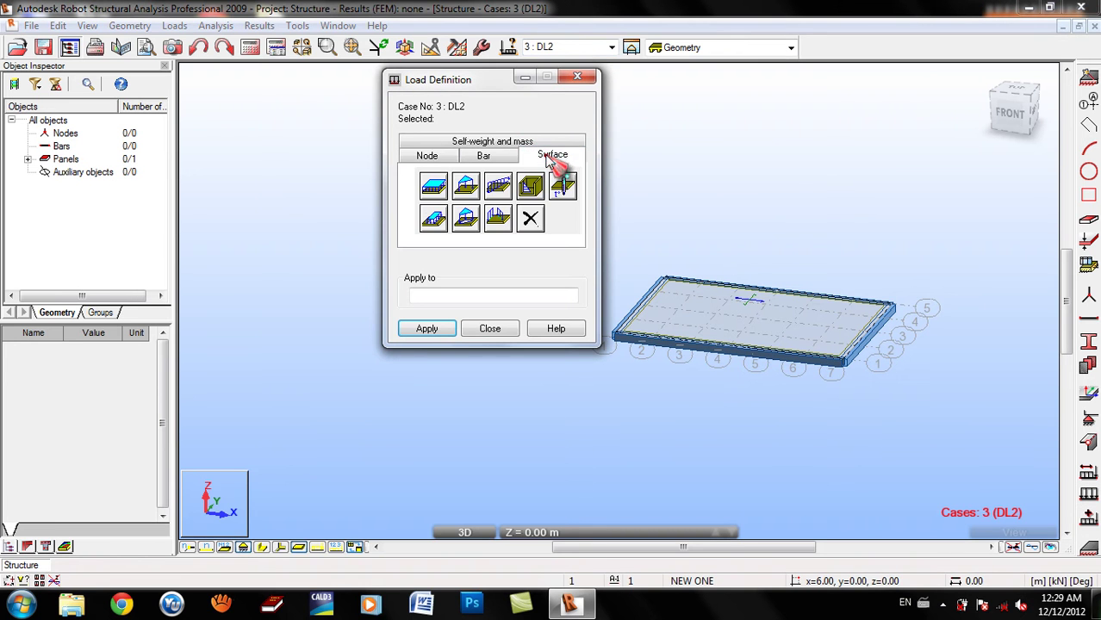
pyautogui.click(499, 218)
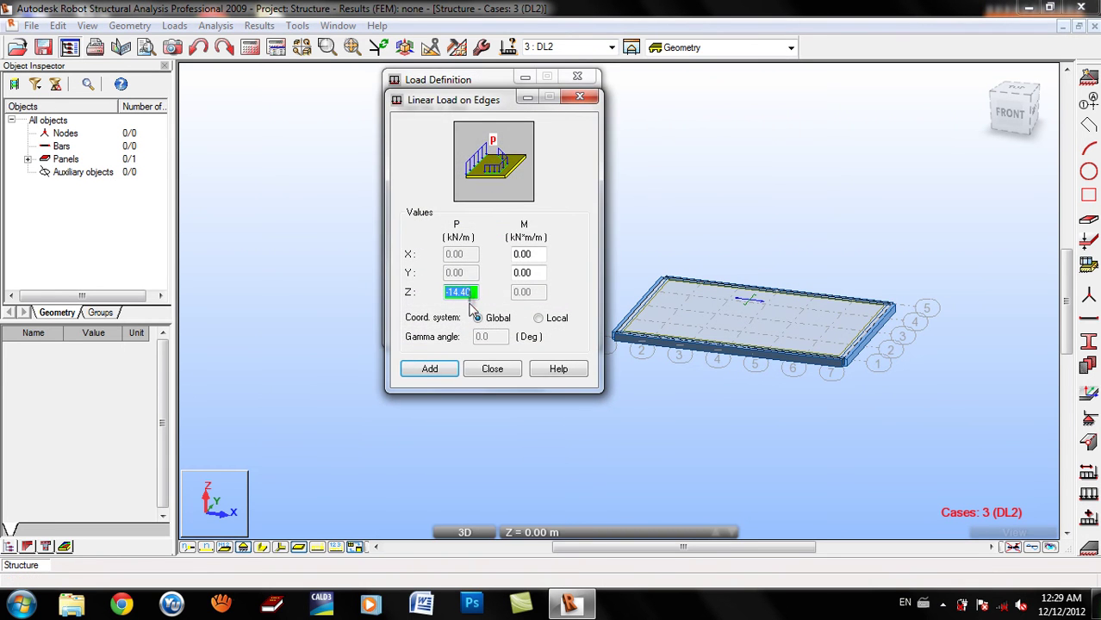
pyautogui.click(430, 371)
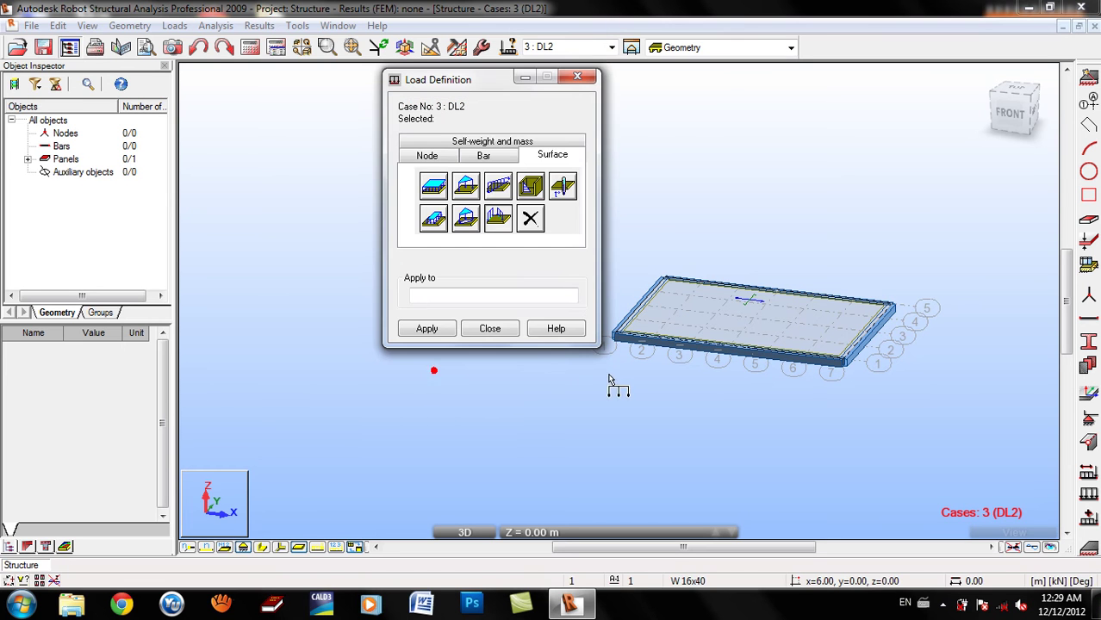
pyautogui.click(688, 341)
pyautogui.click(485, 294)
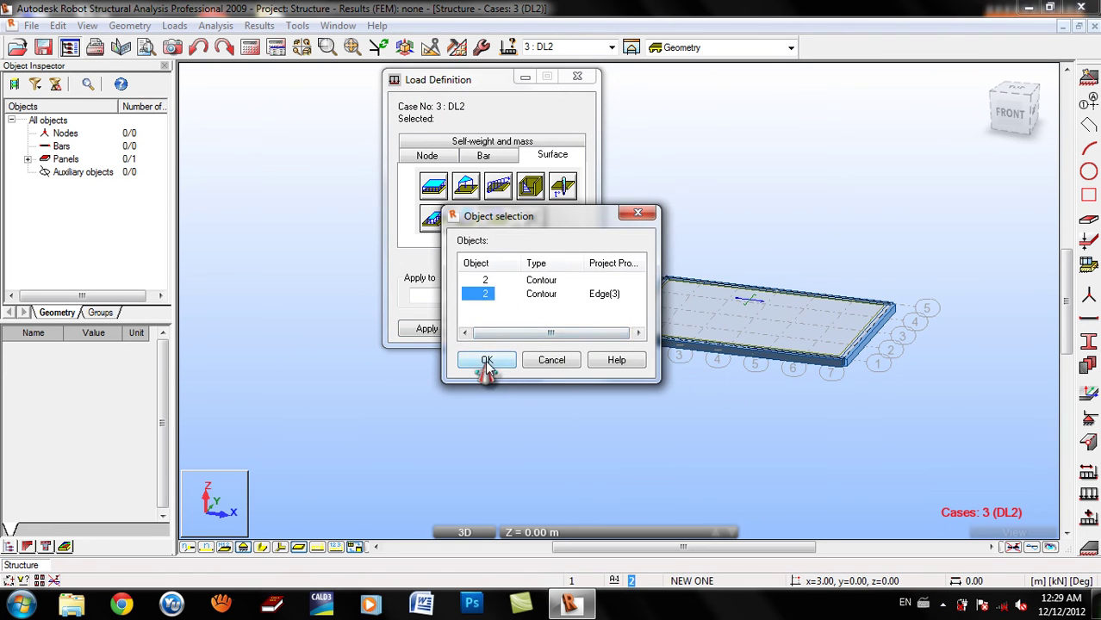
pyautogui.click(487, 360)
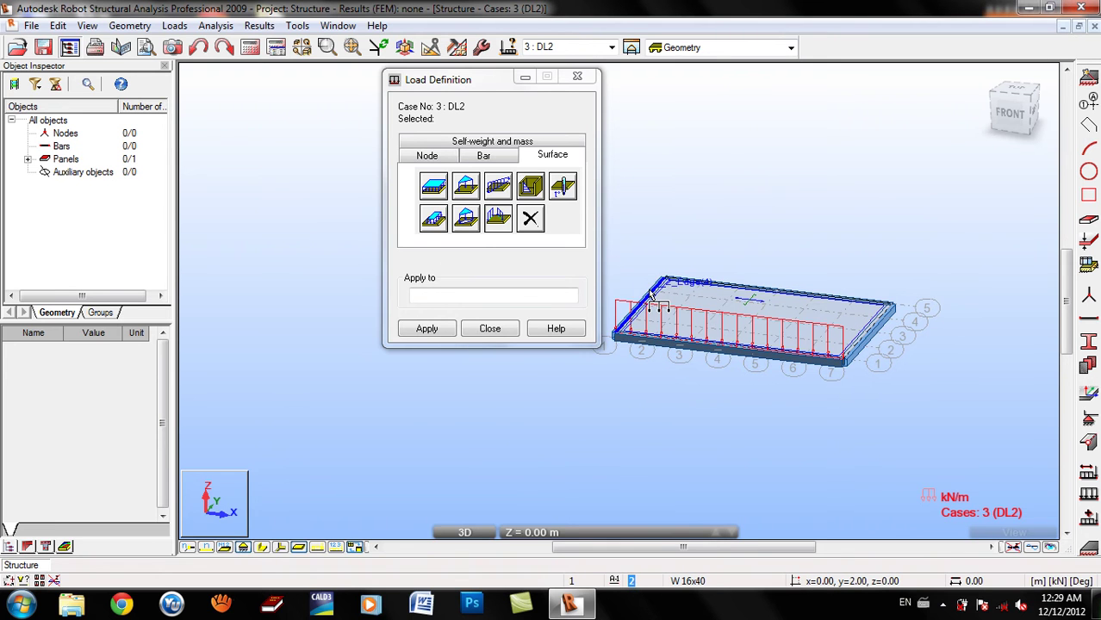
# - Apply the same DL2 linear load to the slab's remaining three edges: both short edges and the rear long edge
pyautogui.click(651, 295)
pyautogui.click(480, 294)
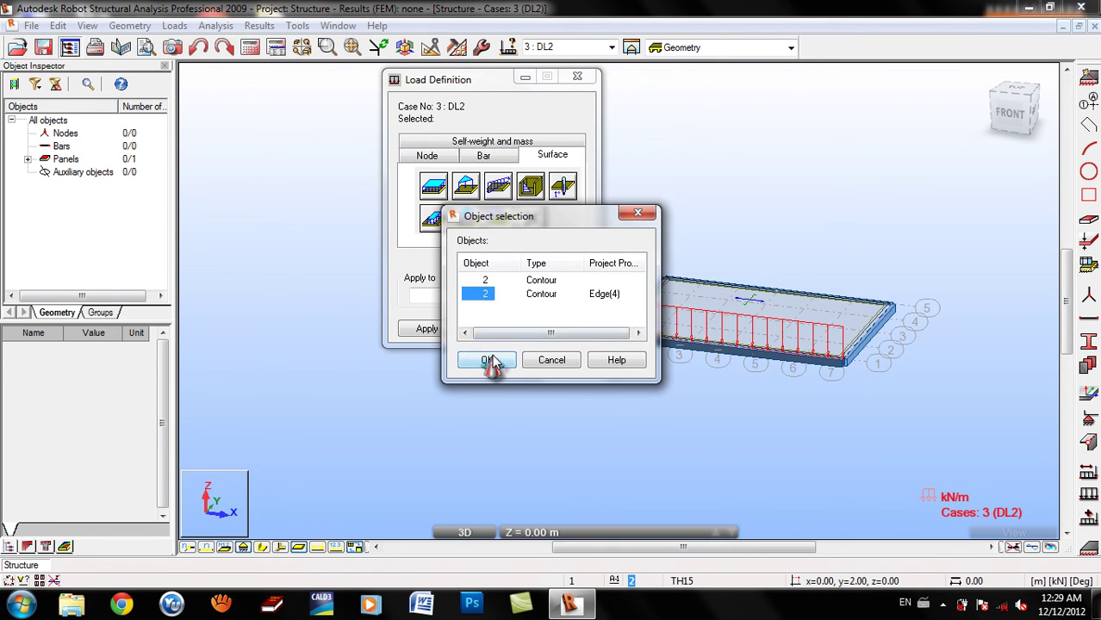
pyautogui.click(488, 360)
pyautogui.click(738, 295)
pyautogui.click(481, 293)
pyautogui.click(487, 360)
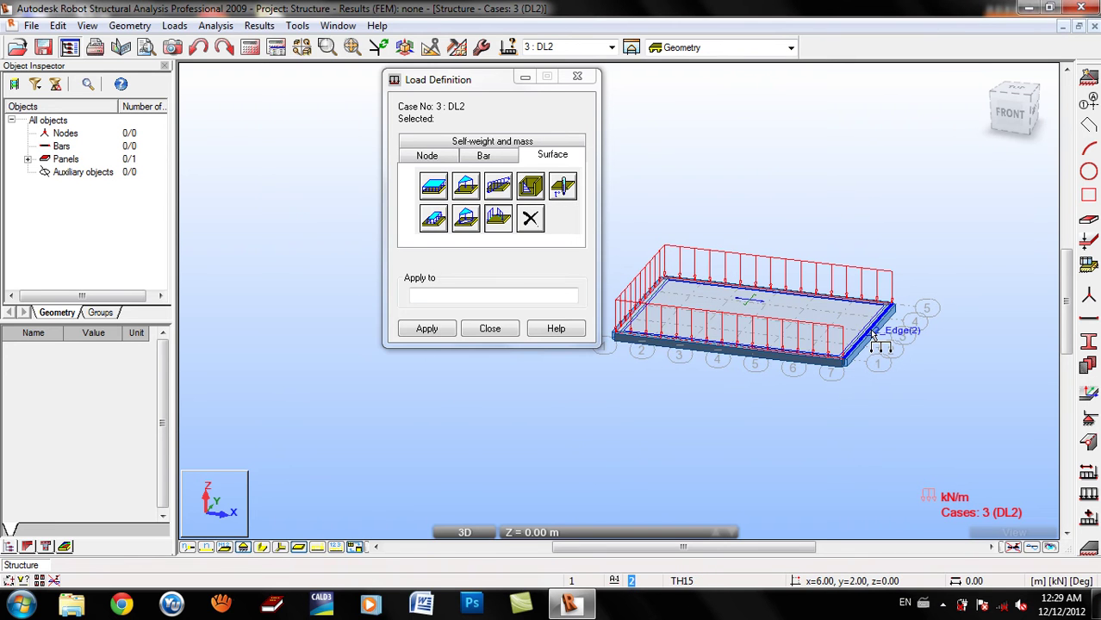
pyautogui.click(874, 336)
pyautogui.click(469, 293)
pyautogui.click(488, 360)
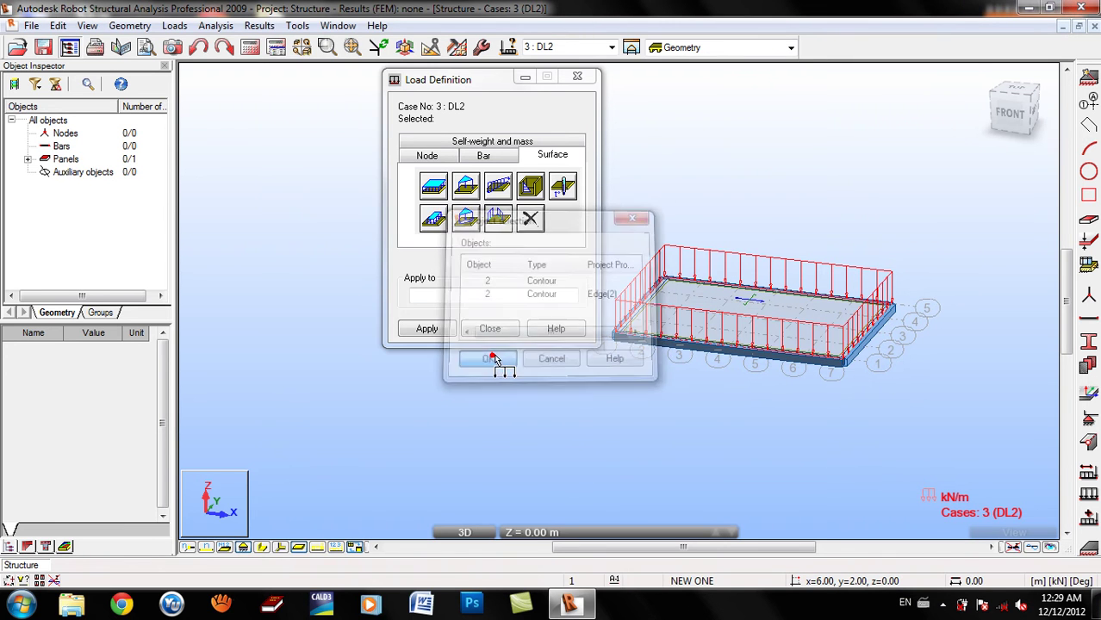
# - Finish load definition, display the load values on the model and run the structural calculation
pyautogui.click(506, 330)
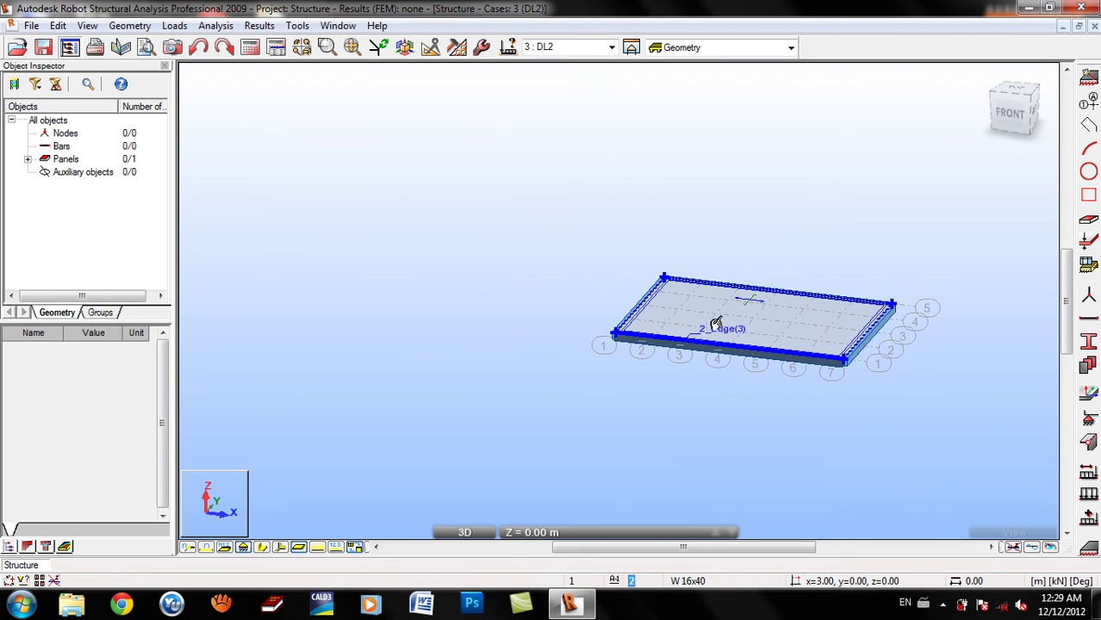
pyautogui.click(317, 548)
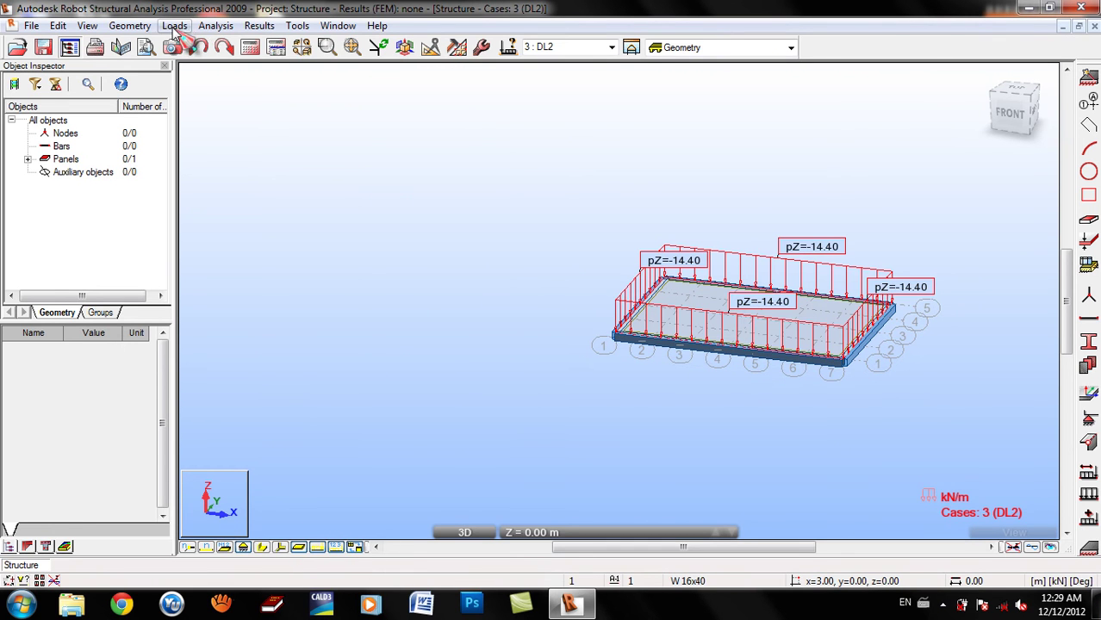
pyautogui.click(249, 47)
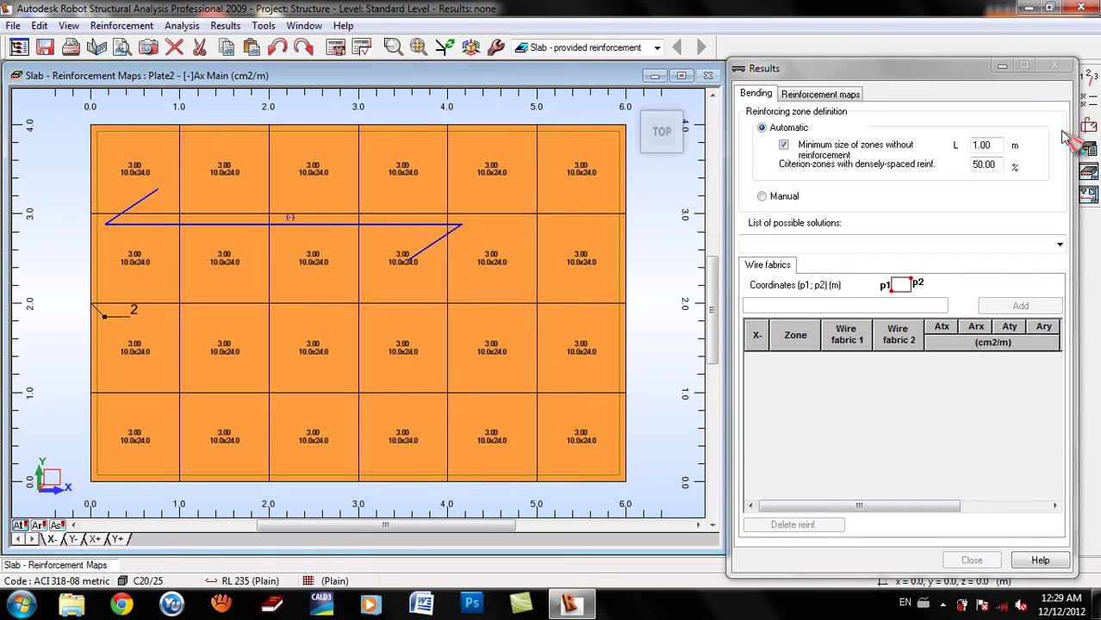
# - Review the concrete, reinforcing bar, wire fabric and punching settings in the slab calculation options and save the set as New 01
pyautogui.click(1089, 119)
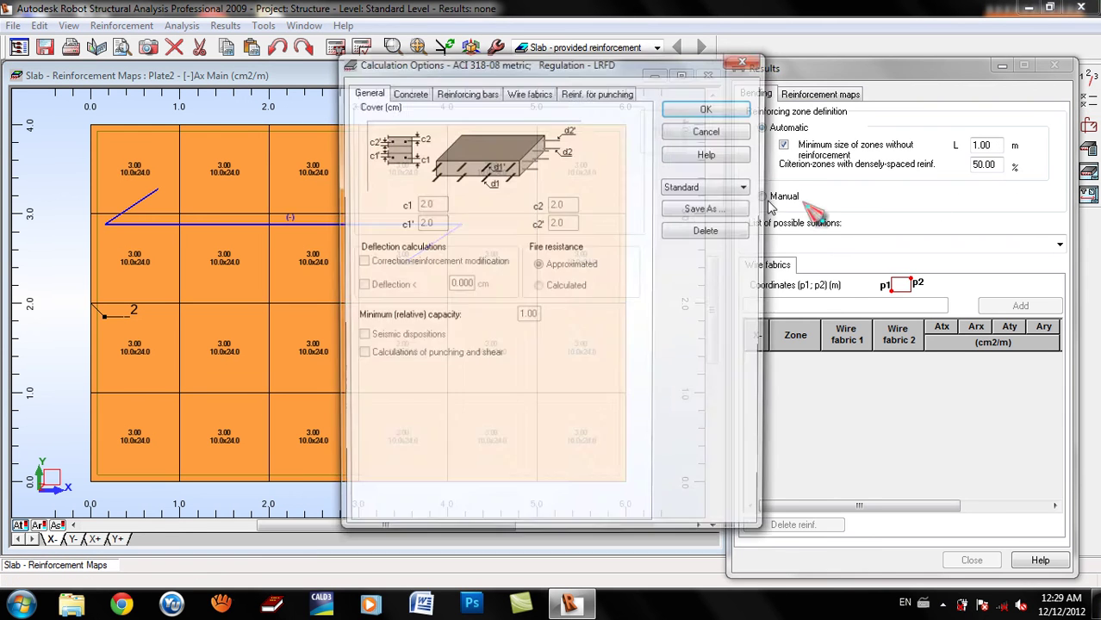
pyautogui.click(404, 92)
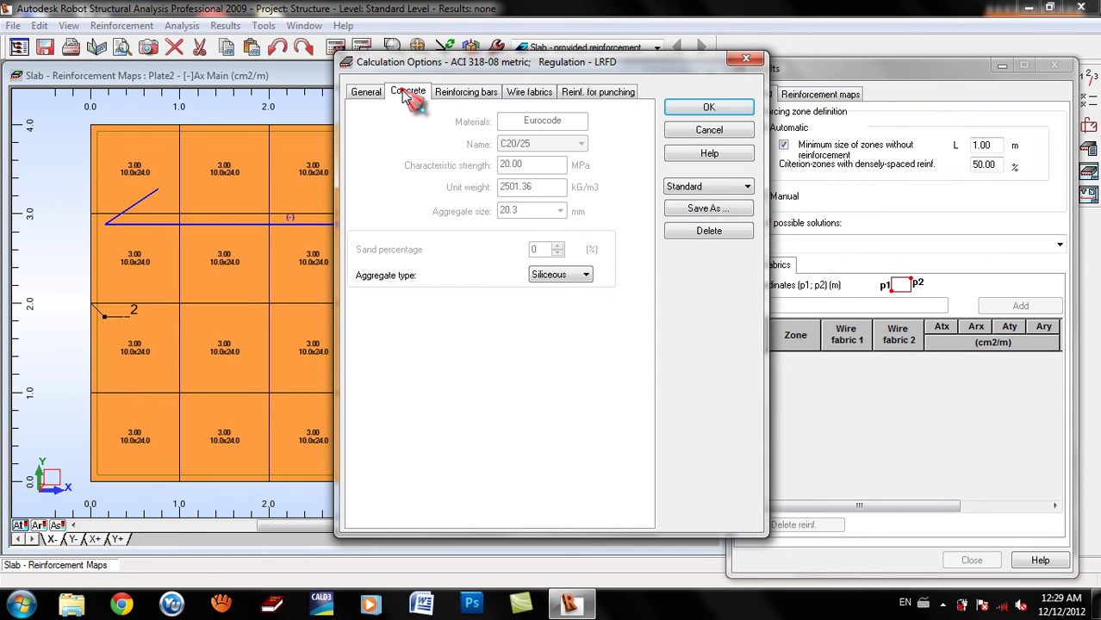
pyautogui.click(454, 92)
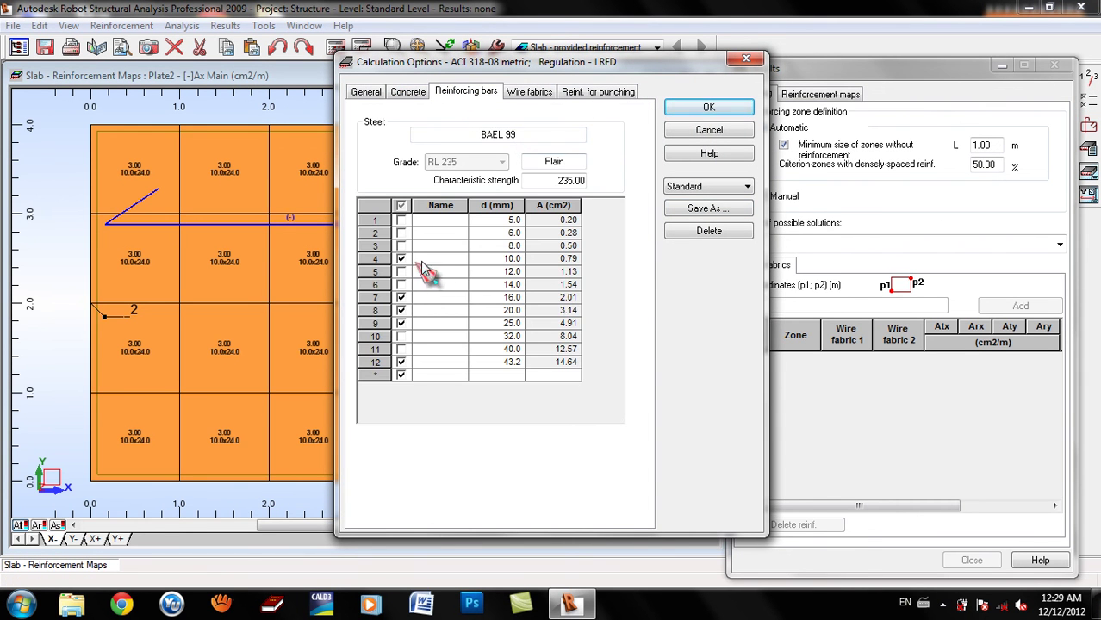
pyautogui.click(529, 93)
pyautogui.click(596, 94)
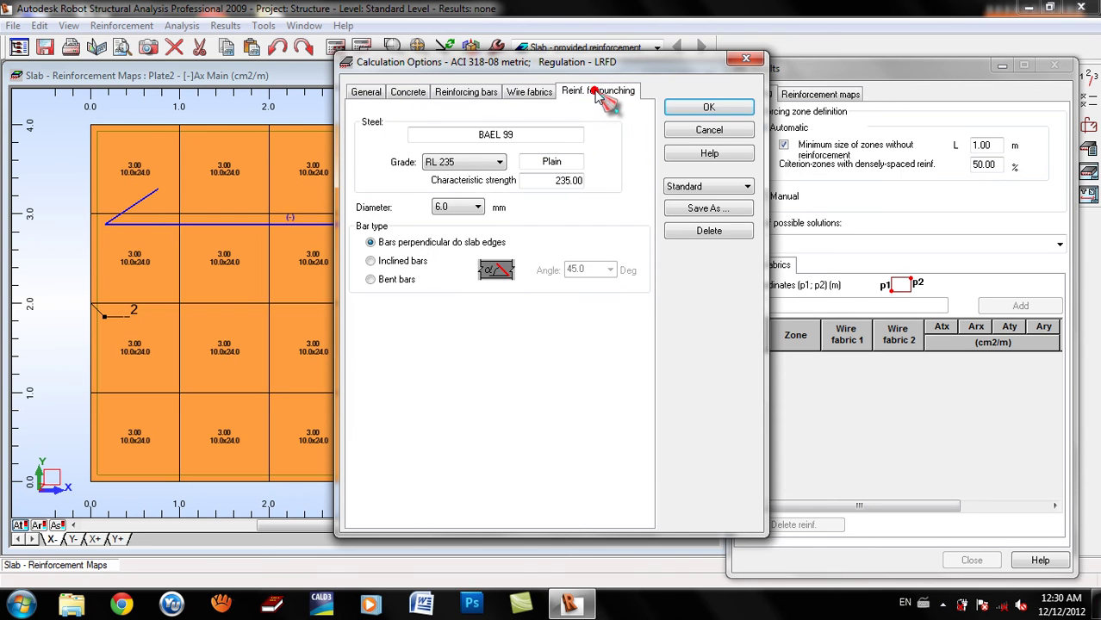
pyautogui.click(709, 208)
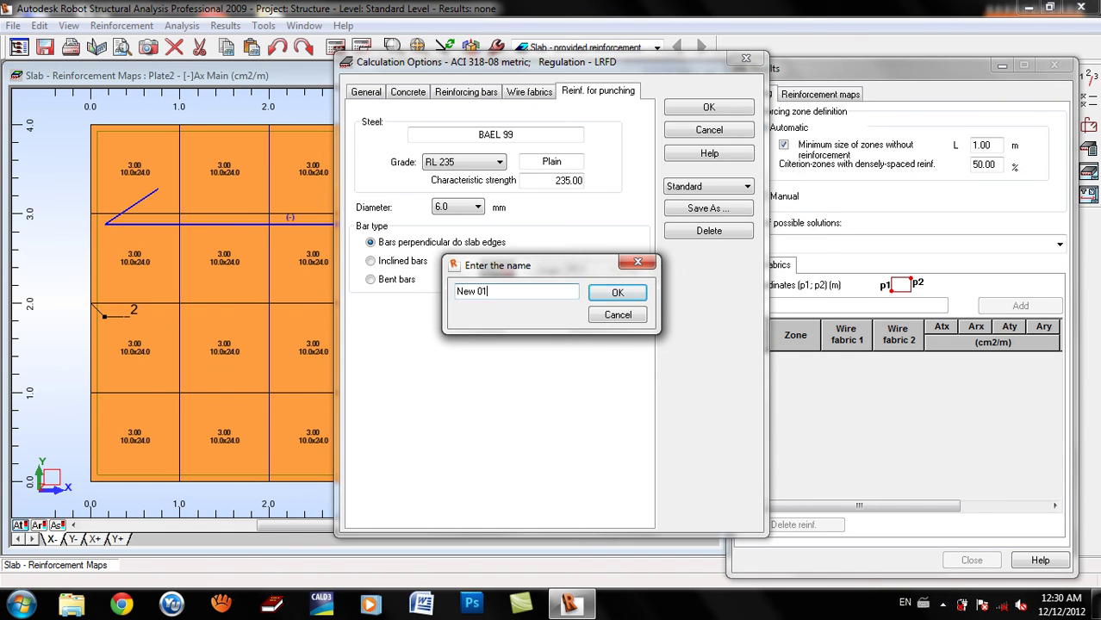
pyautogui.click(606, 292)
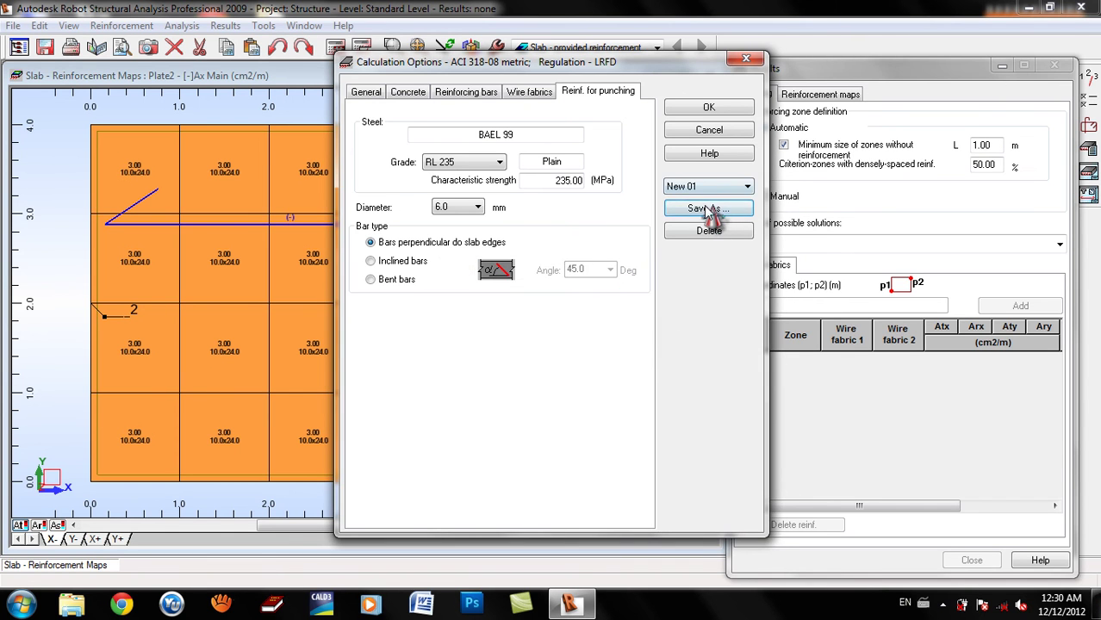
pyautogui.click(708, 208)
pyautogui.click(617, 293)
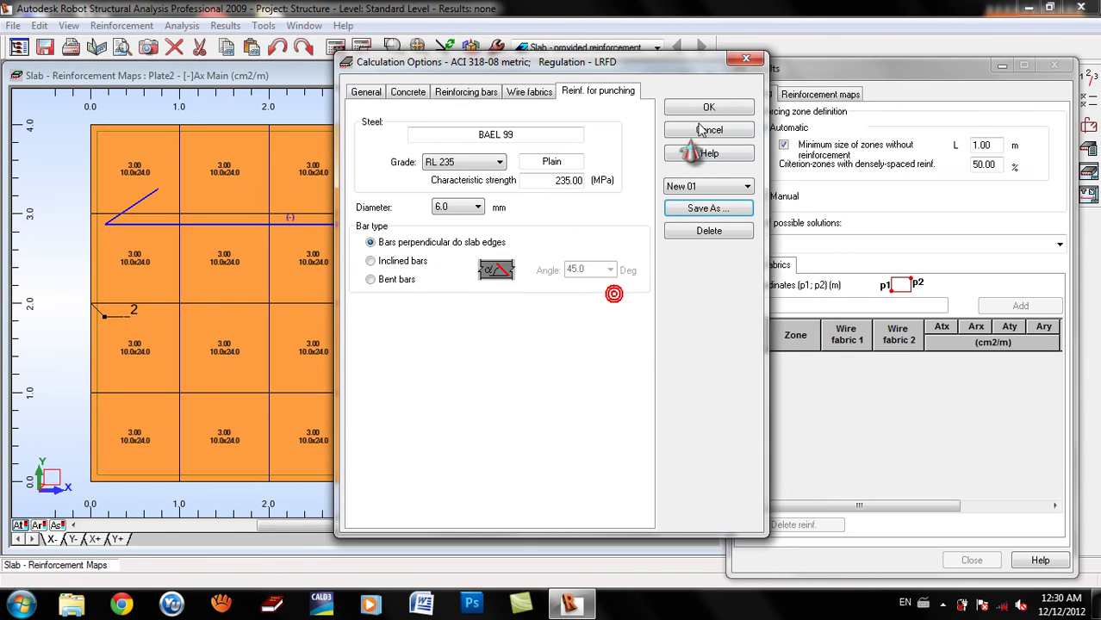
pyautogui.click(707, 108)
# - In the reinforcement pattern, choose bars as reinforcement type with 10 mm diameter in X and Y for bottom and top reinforcement
pyautogui.click(1087, 125)
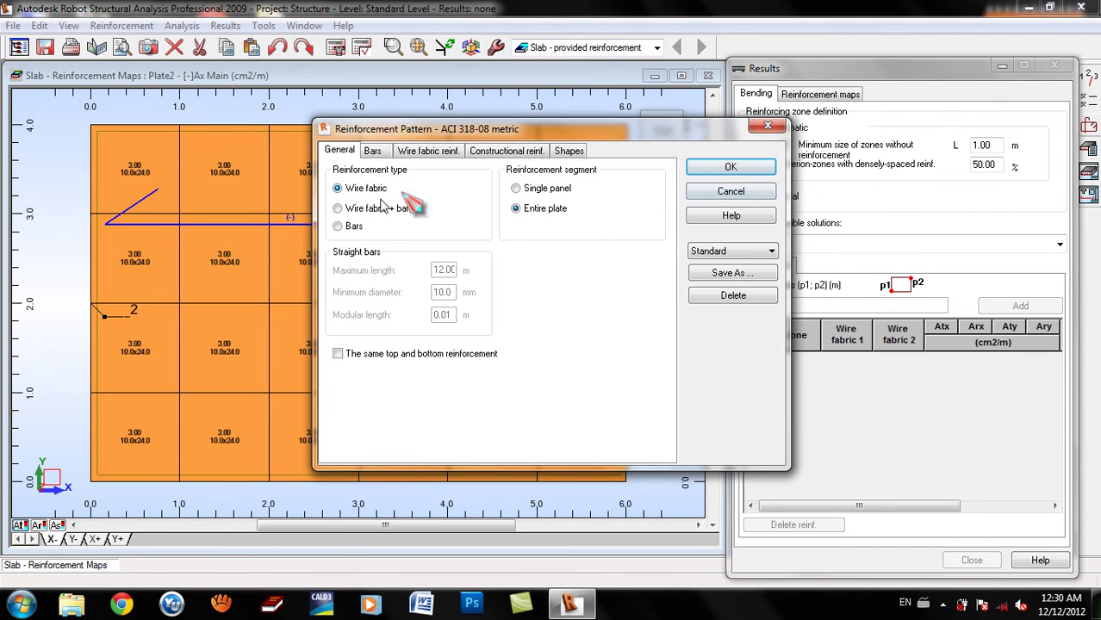
pyautogui.click(338, 226)
pyautogui.click(377, 152)
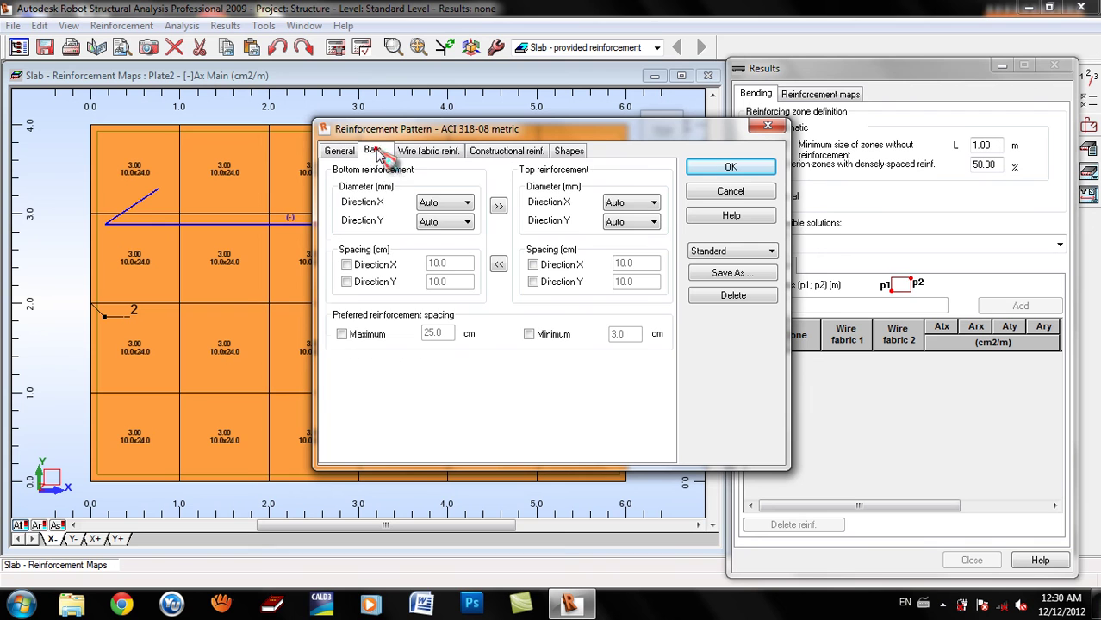
pyautogui.click(444, 204)
pyautogui.click(444, 231)
pyautogui.click(465, 223)
pyautogui.click(439, 244)
pyautogui.click(498, 207)
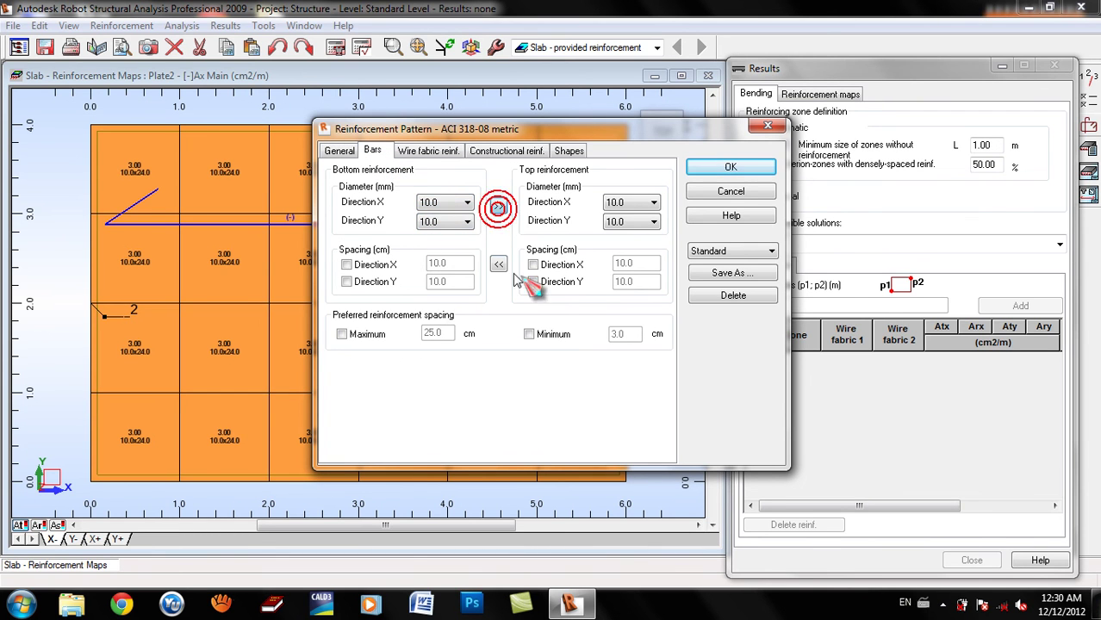
# - Enable 10 cm bar spacing in X and Y for the top reinforcement and copy it to the bottom reinforcement
pyautogui.click(532, 265)
pyautogui.click(532, 281)
pyautogui.click(498, 265)
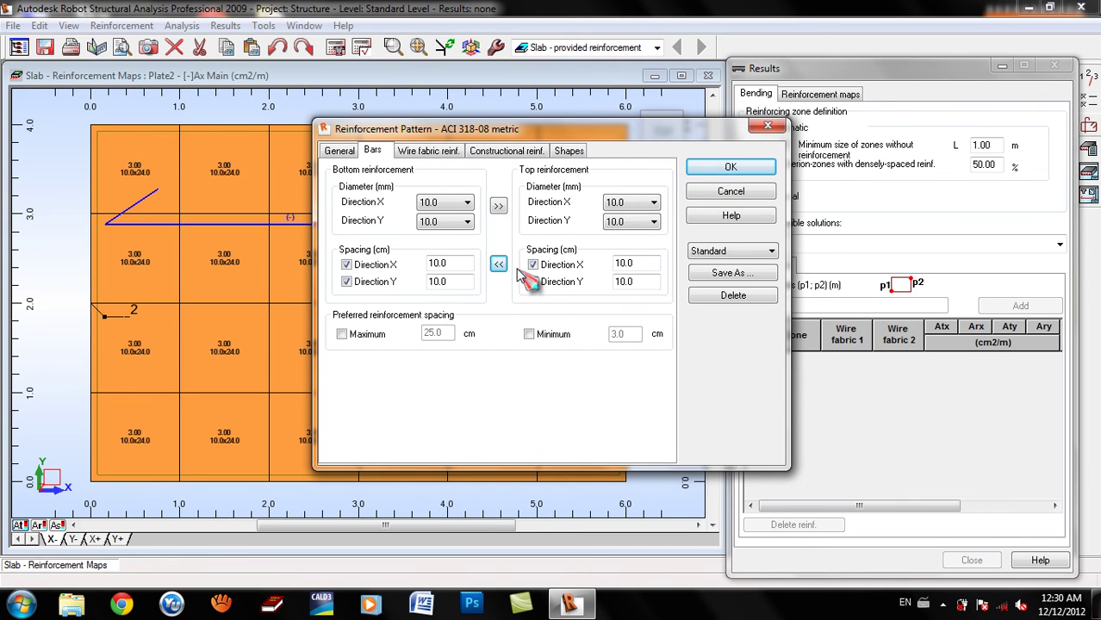
# - Review the wire fabric, constructional reinforcement and bar shape settings of the reinforcement pattern and save it as New 02
pyautogui.click(428, 151)
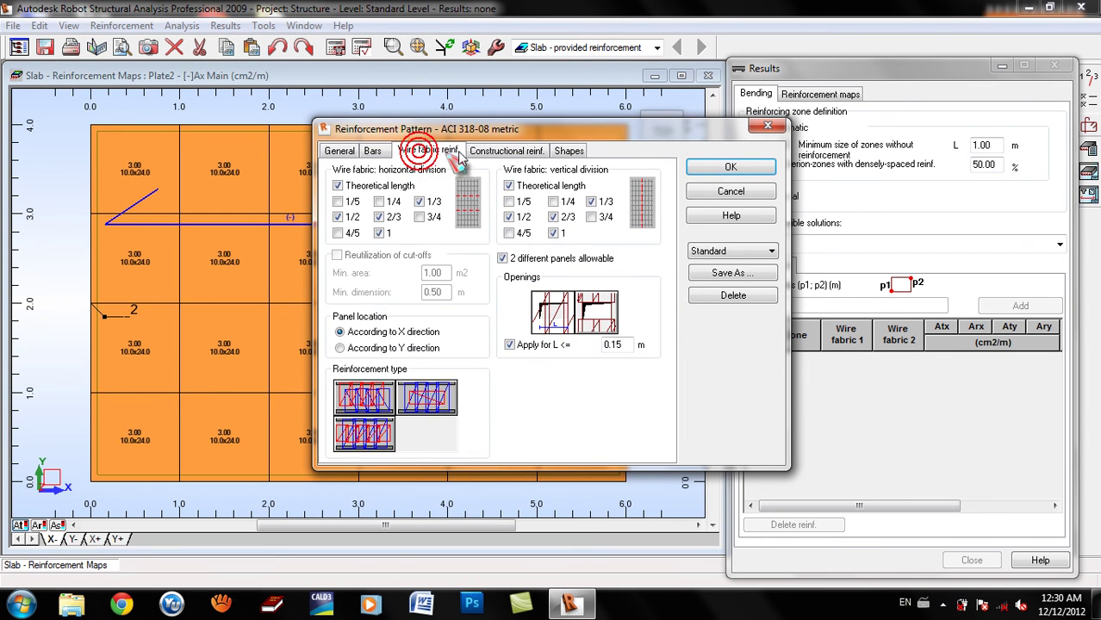
pyautogui.click(506, 151)
pyautogui.click(567, 151)
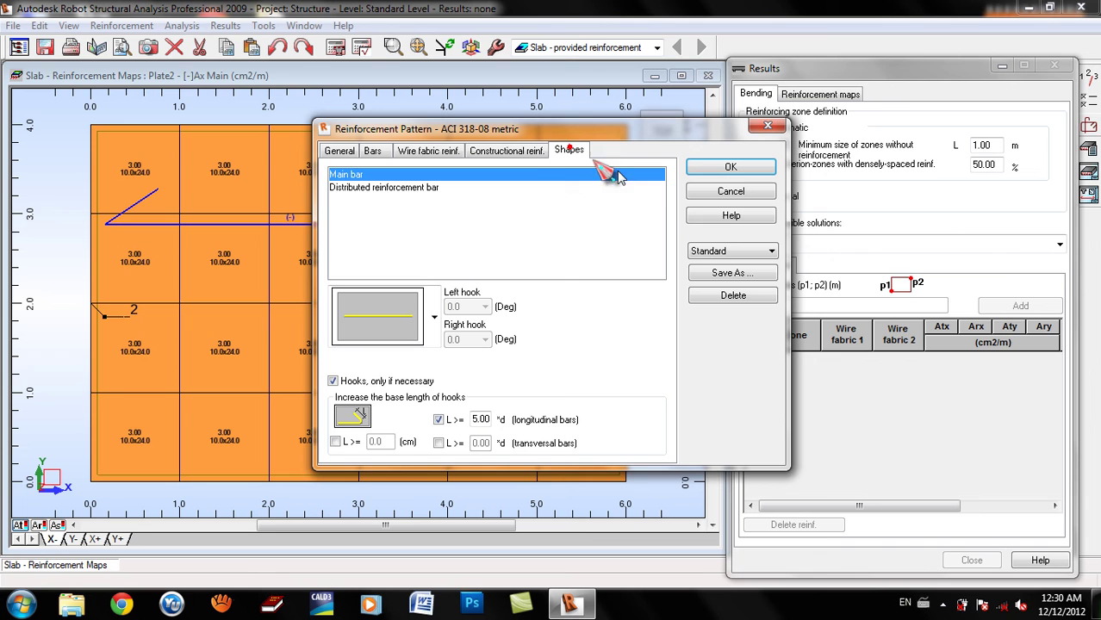
pyautogui.click(755, 278)
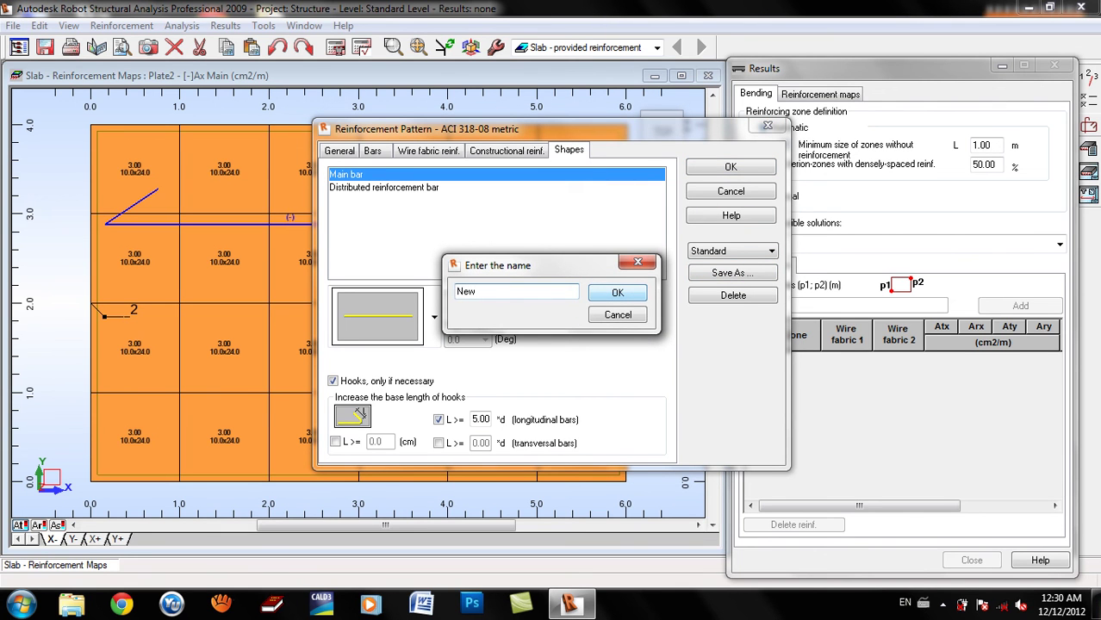
pyautogui.write('New 02')
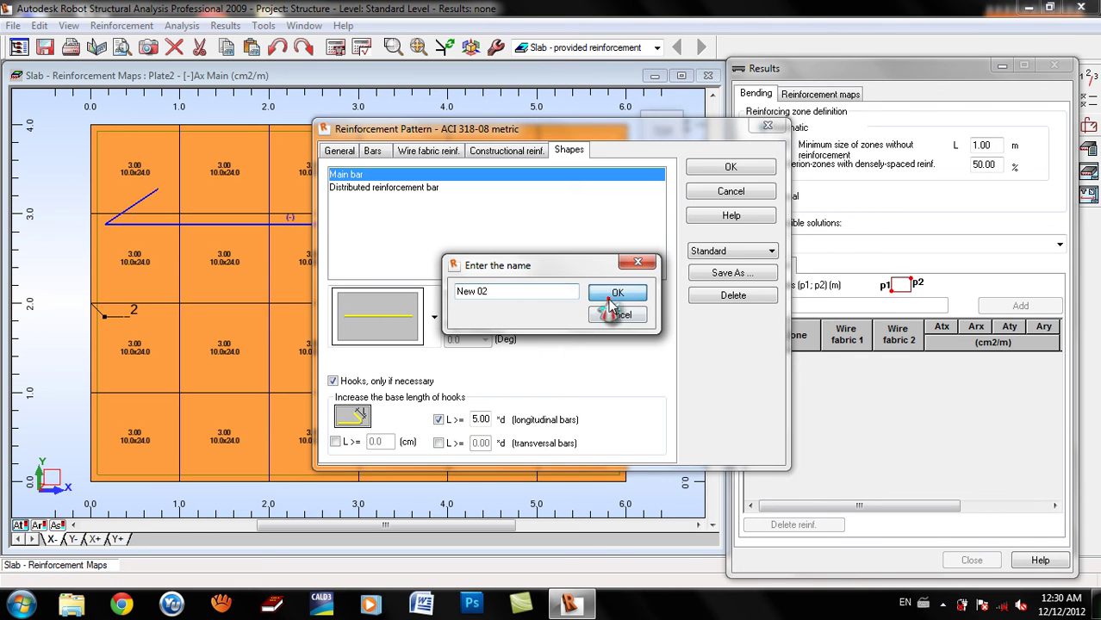
pyautogui.click(616, 293)
pyautogui.click(718, 169)
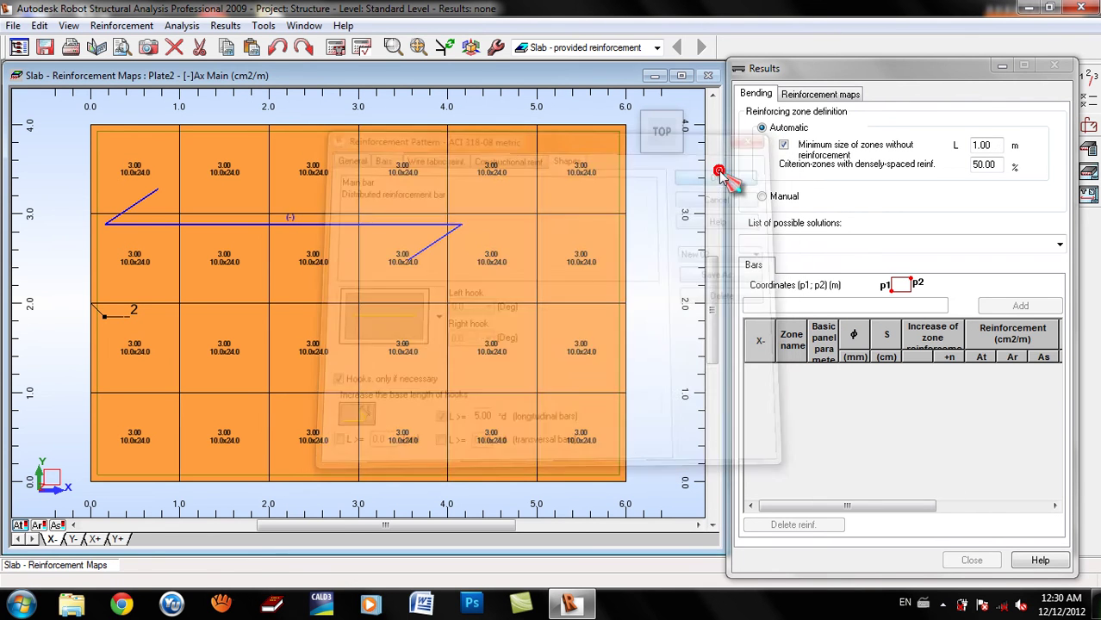
# - Run the slab reinforcement calculation with the New 02 reinforcement parameters, going to the reinforcement layout on completion
pyautogui.click(335, 48)
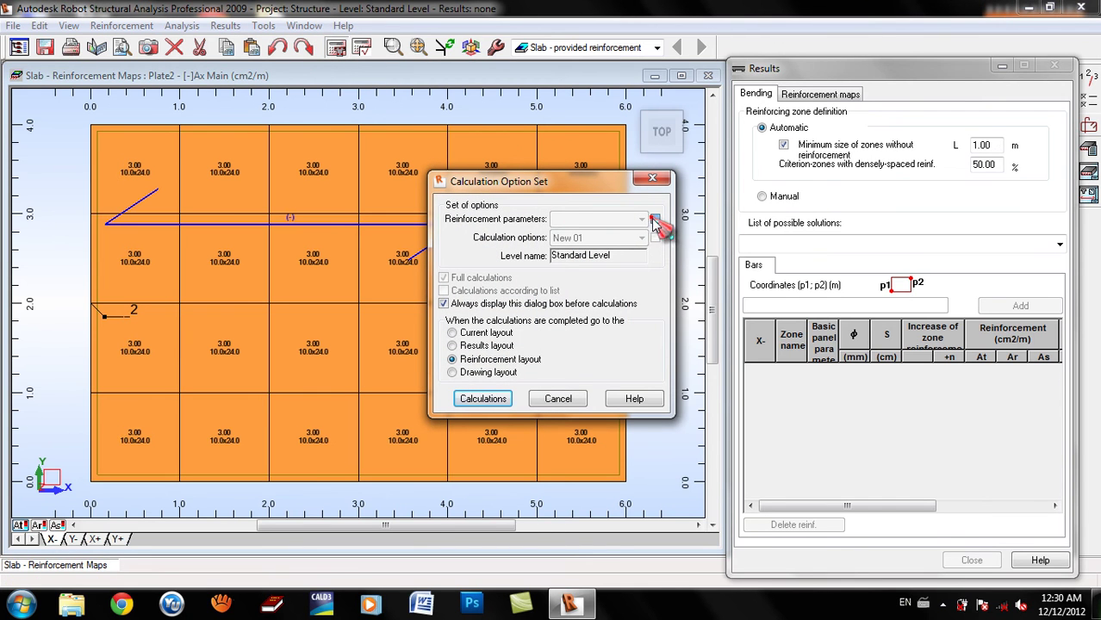
pyautogui.click(653, 220)
pyautogui.click(641, 219)
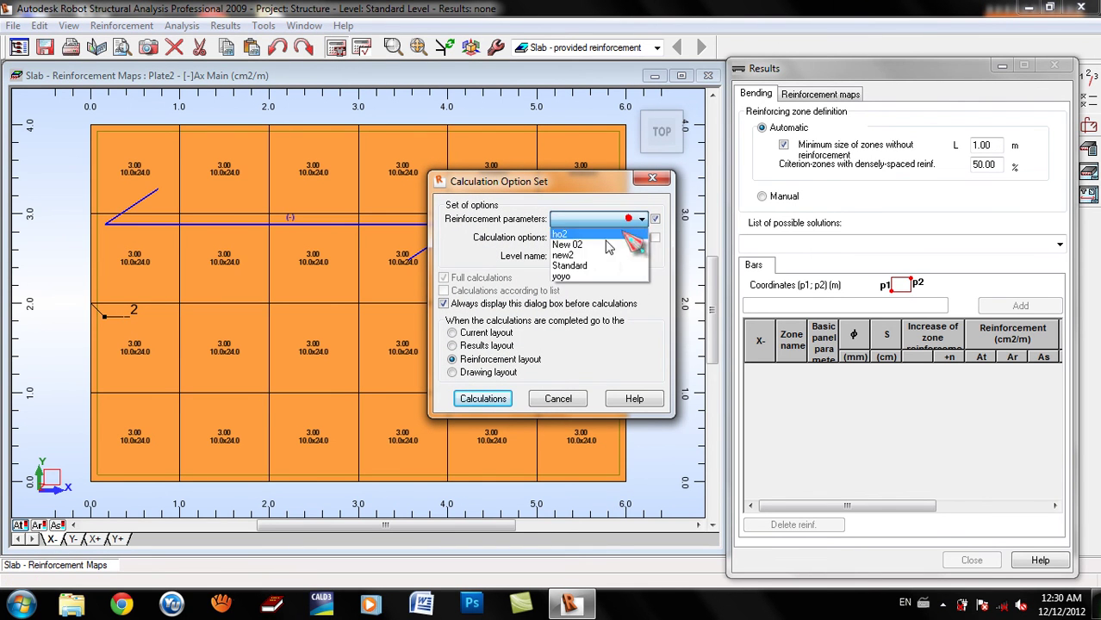
pyautogui.click(594, 239)
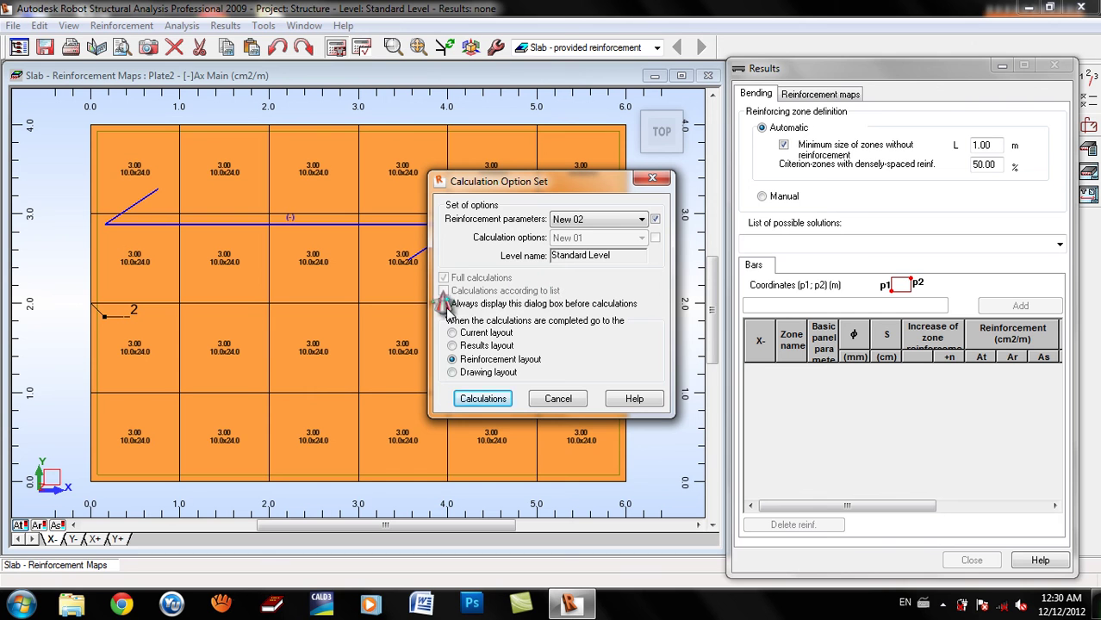
pyautogui.click(482, 398)
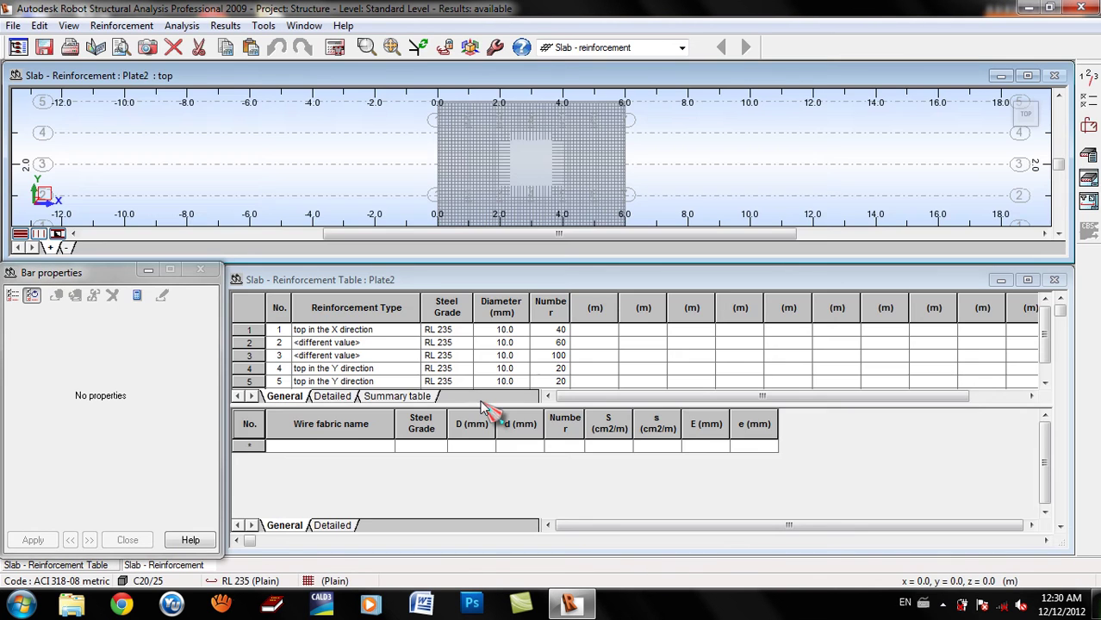
# - Enlarge the slab reinforcement view over the empty space above the reinforcement table and switch it to the bottom reinforcement
pyautogui.click(670, 267)
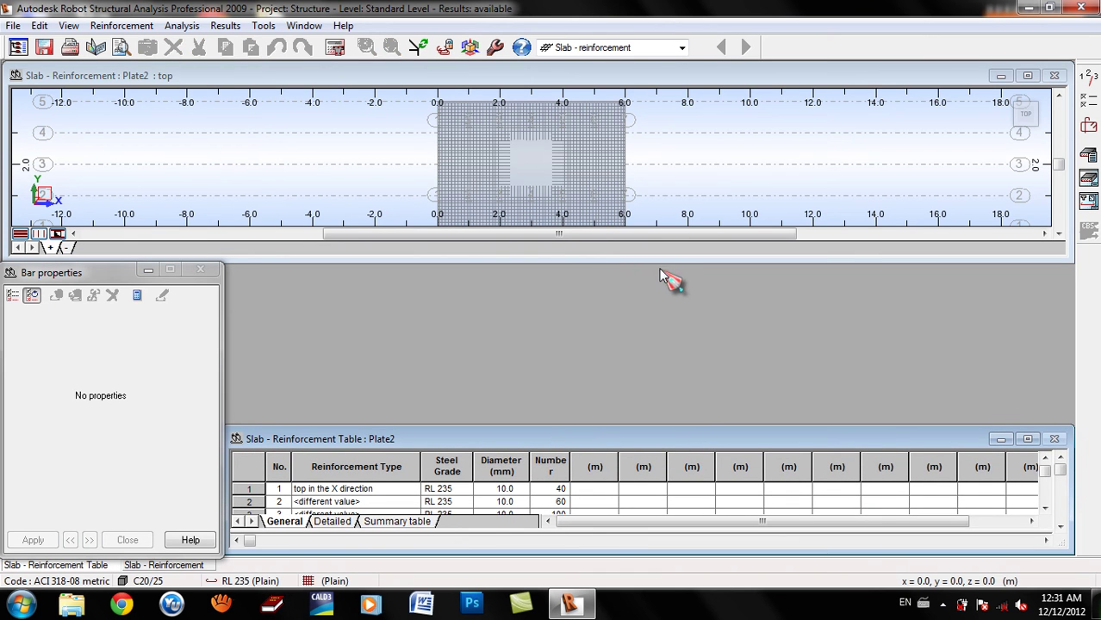
pyautogui.moveTo(657, 263); pyautogui.dragTo(666, 459)
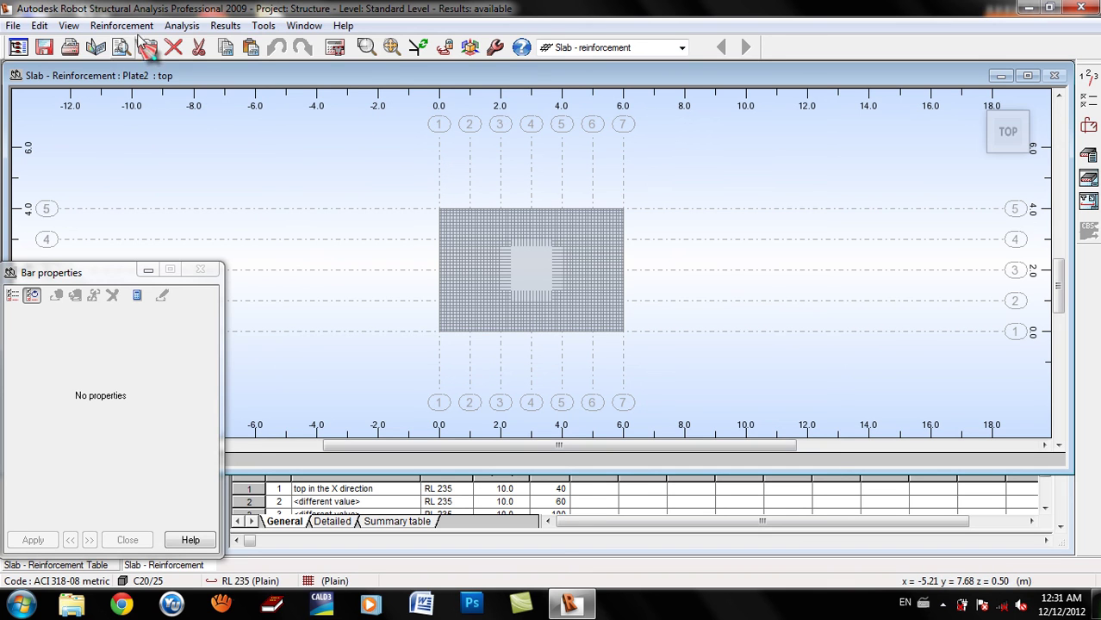
pyautogui.click(121, 25)
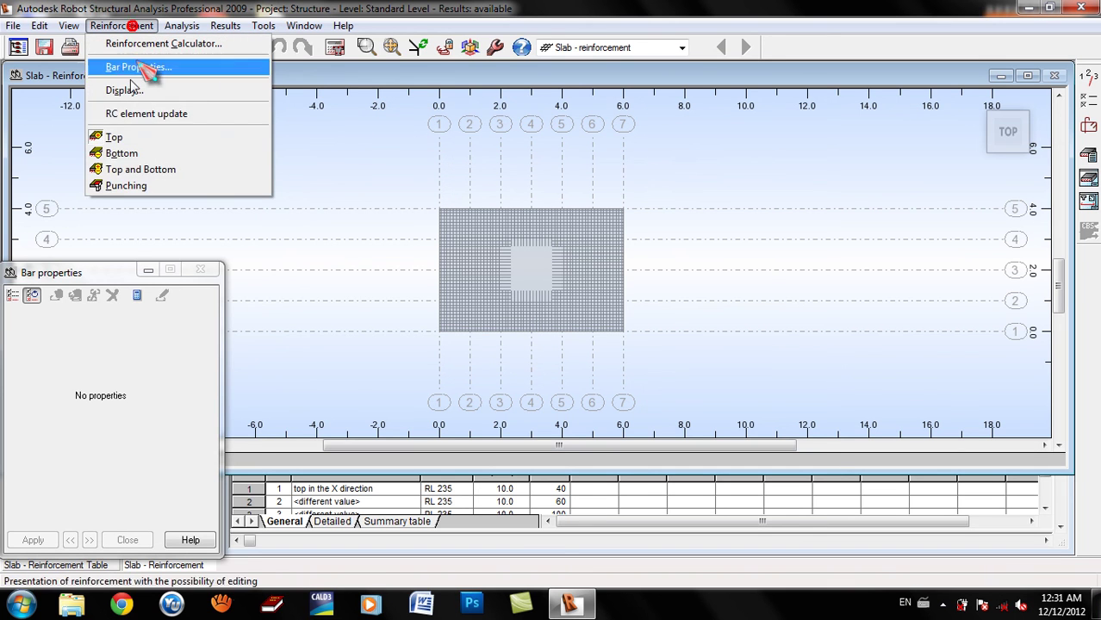
pyautogui.click(121, 153)
# - Recalculate the slab for the bottom reinforcement view with the New 02 reinforcement parameters enabled
pyautogui.click(335, 47)
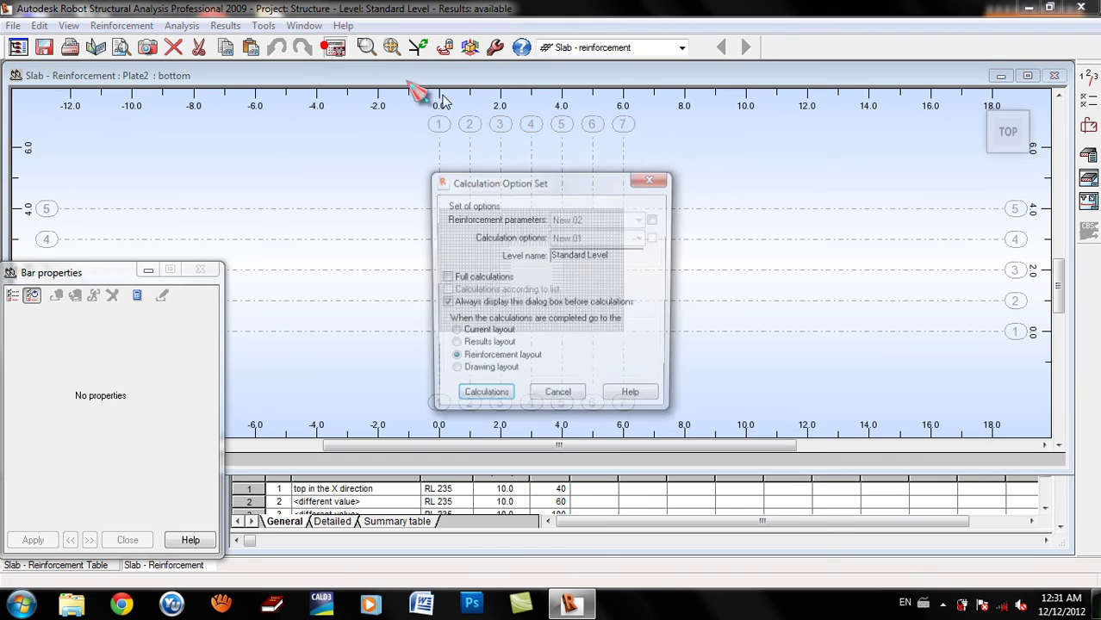
pyautogui.click(655, 220)
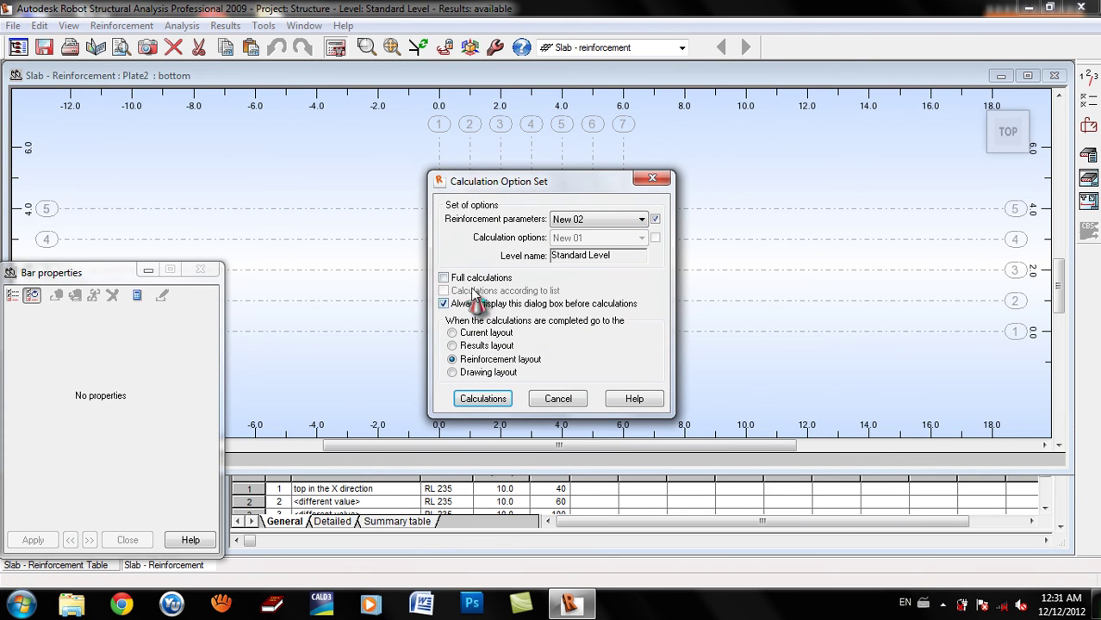
pyautogui.click(484, 400)
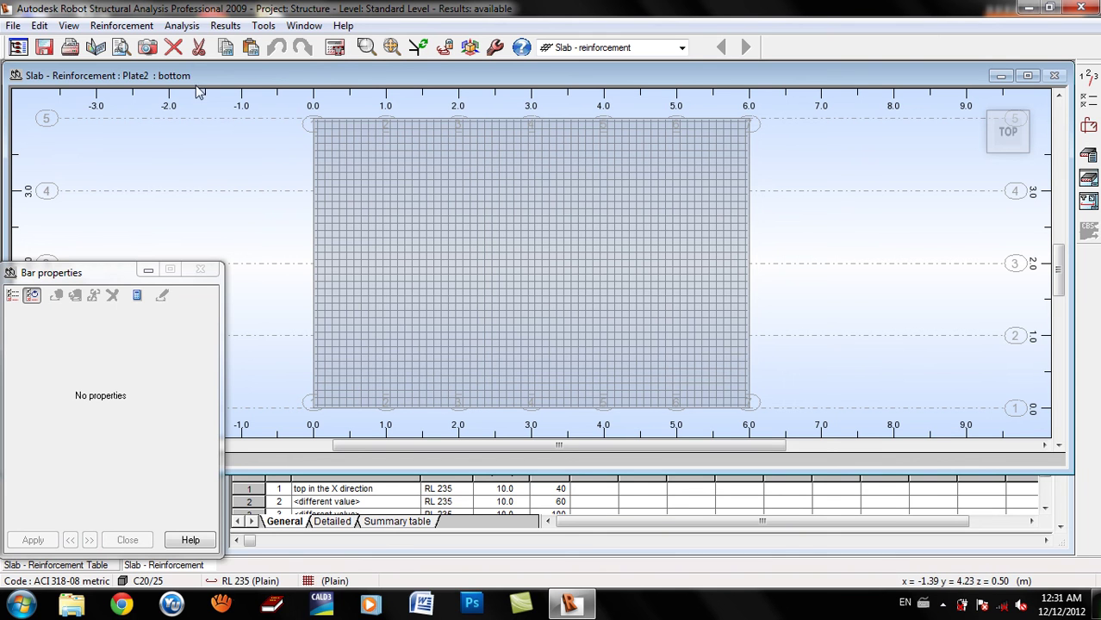
# - Display the top and bottom reinforcement together and rerun the slab calculation with New 02 parameters and full calculations enabled
pyautogui.click(122, 26)
pyautogui.click(123, 167)
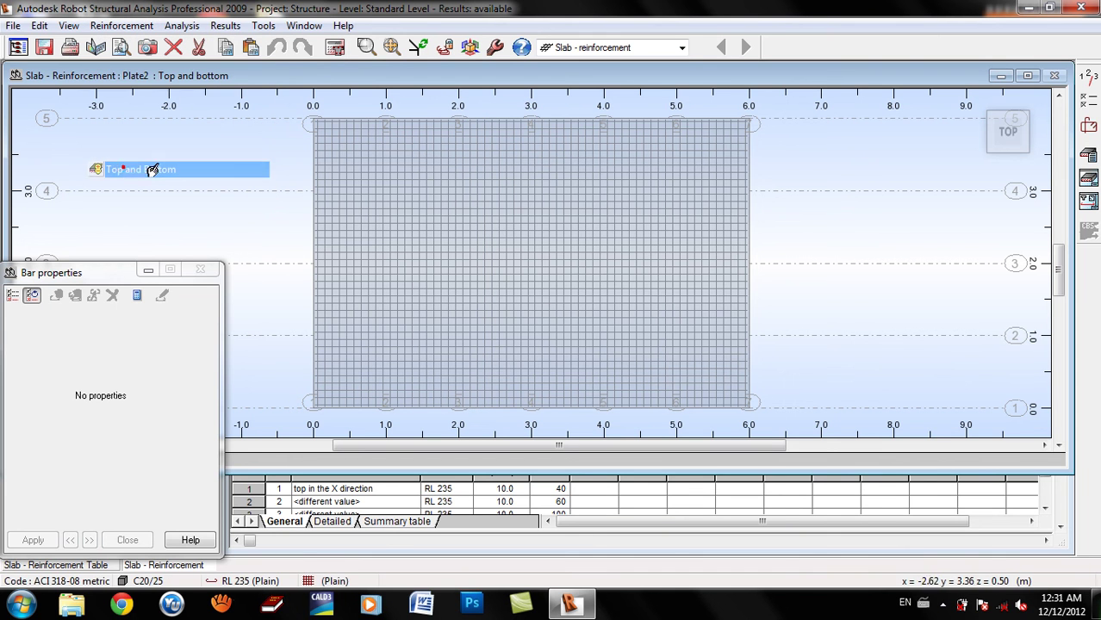
pyautogui.click(335, 48)
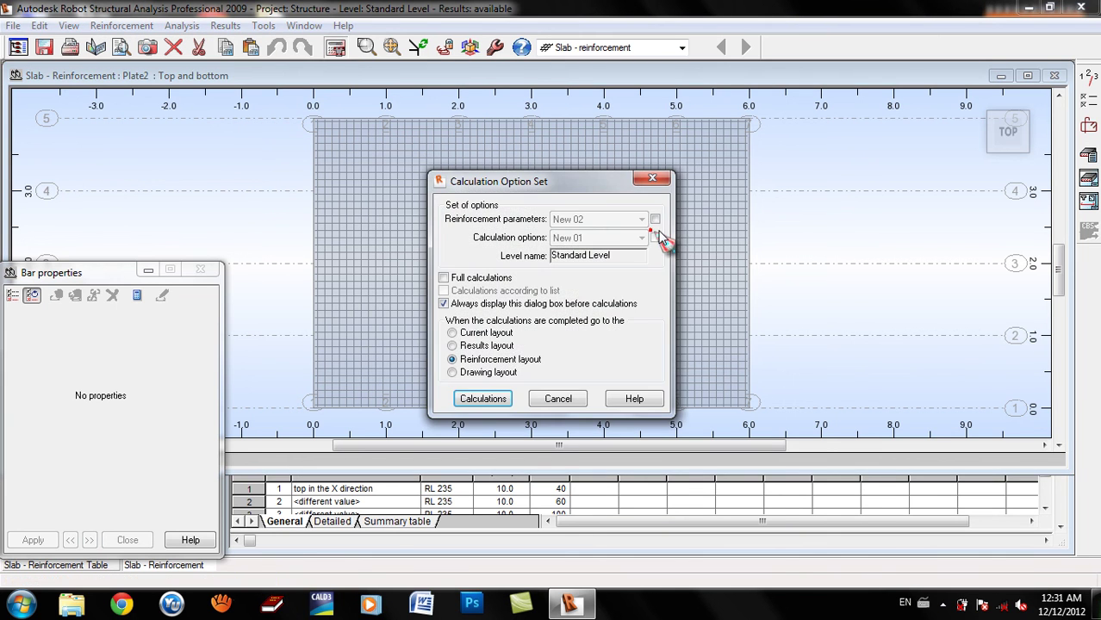
pyautogui.click(655, 220)
pyautogui.click(452, 283)
pyautogui.click(482, 398)
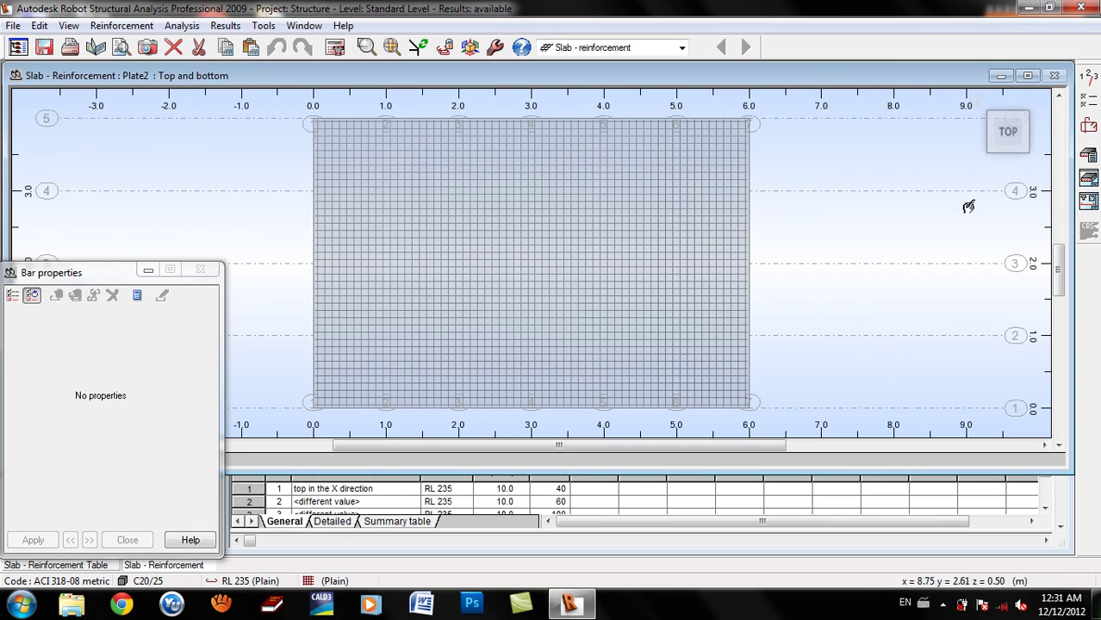
# - Show the top and bottom reinforcement in a tilted 3D view and generate the calculation note for the designed slab
pyautogui.click(1009, 137)
pyautogui.click(1008, 121)
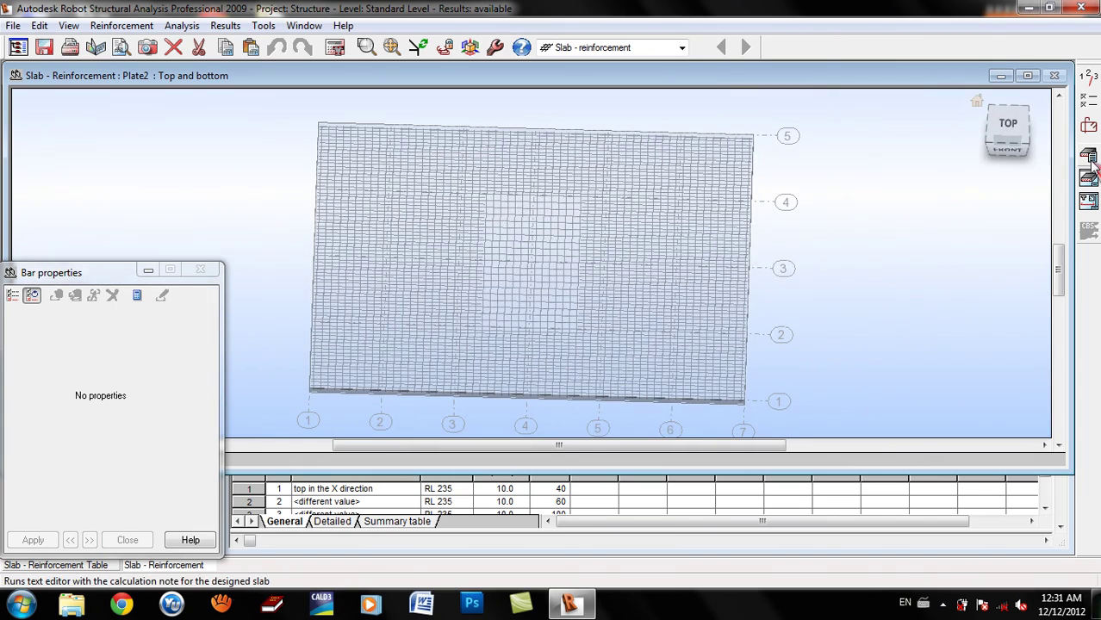
pyautogui.click(1088, 160)
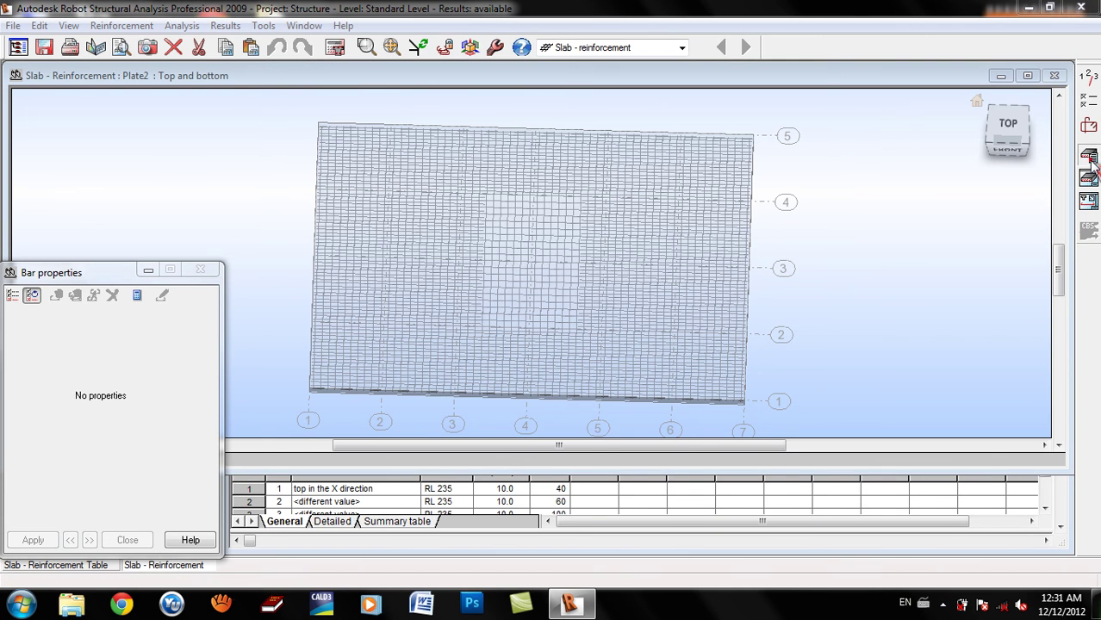
pyautogui.click(508, 442)
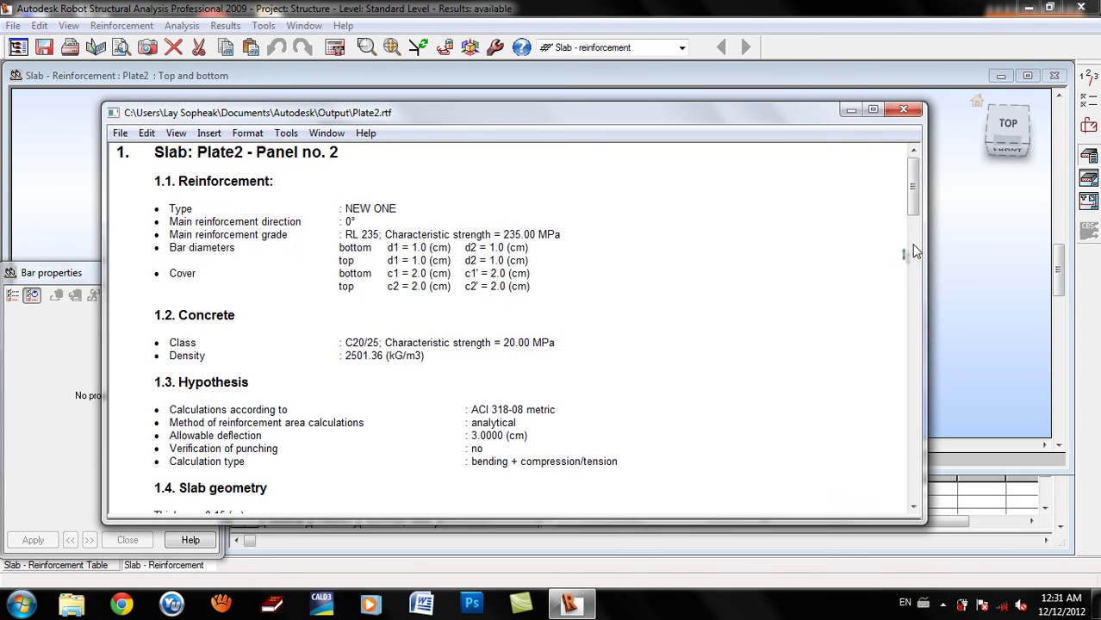
pyautogui.moveTo(913, 151)
pyautogui.mouseDown()
pyautogui.moveTo(909, 456)
pyautogui.moveTo(920, 356)
pyautogui.moveTo(914, 159)
pyautogui.mouseUp()
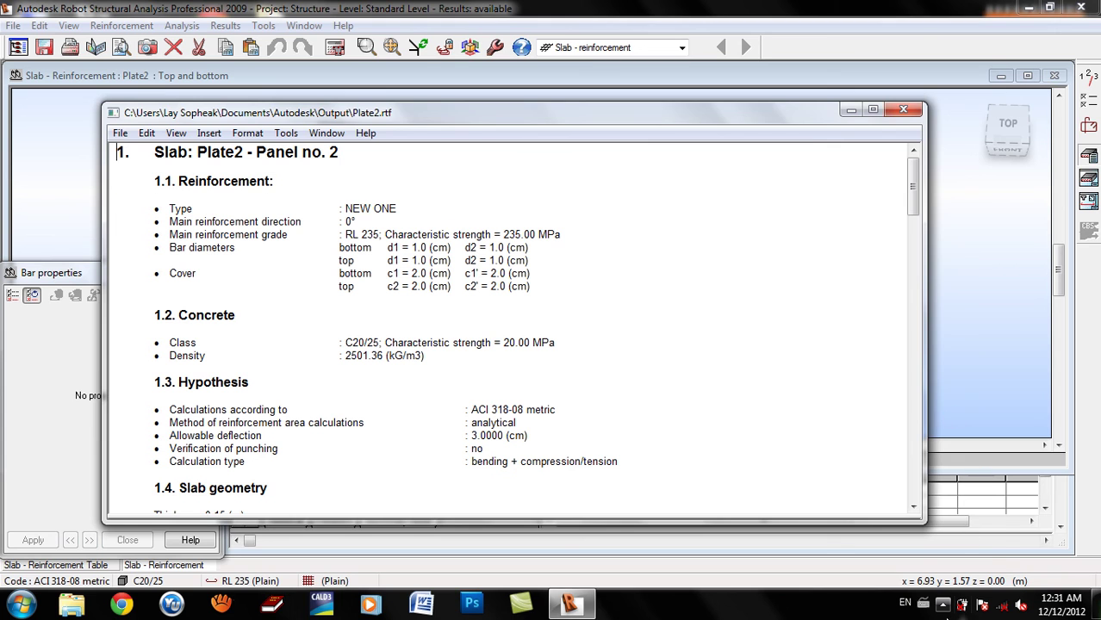
pyautogui.click(942, 606)
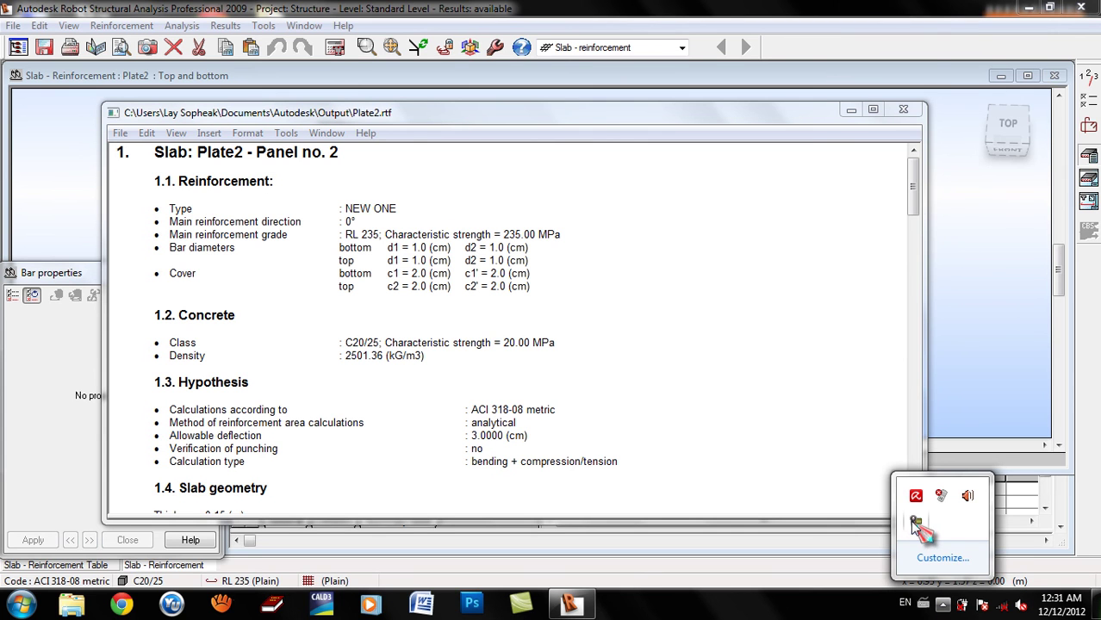